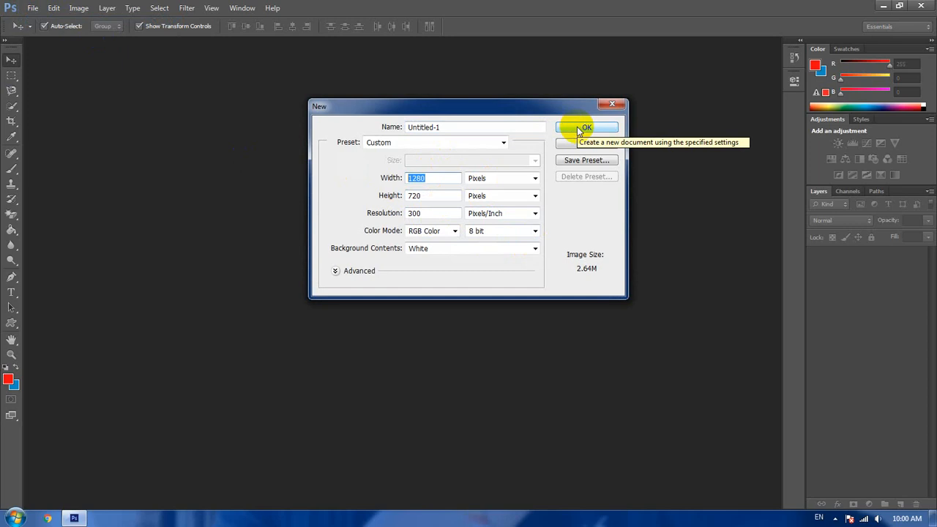
- Create a white 1280 × 720 px RGB document at 300 pixels/inch and select a thin, wide rectangular frame by subtracting an inner rectangle
click(578, 129)
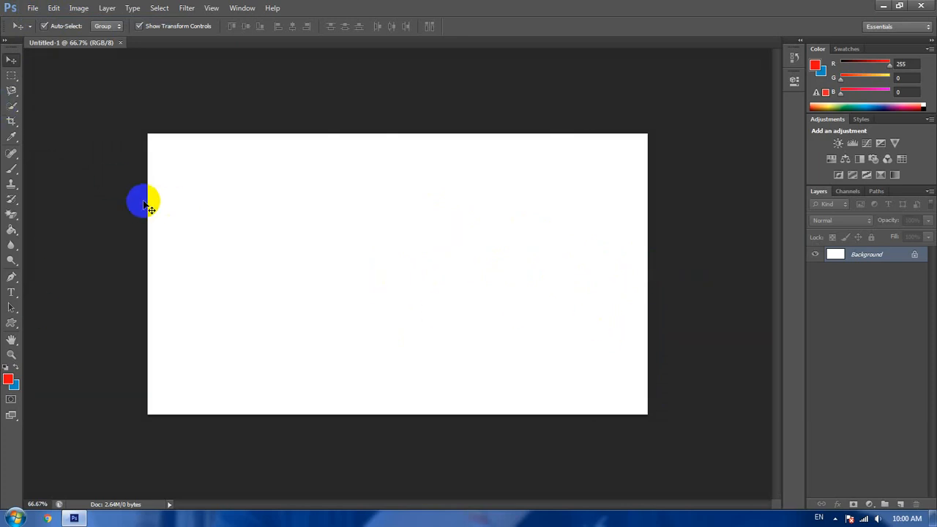
click(11, 76)
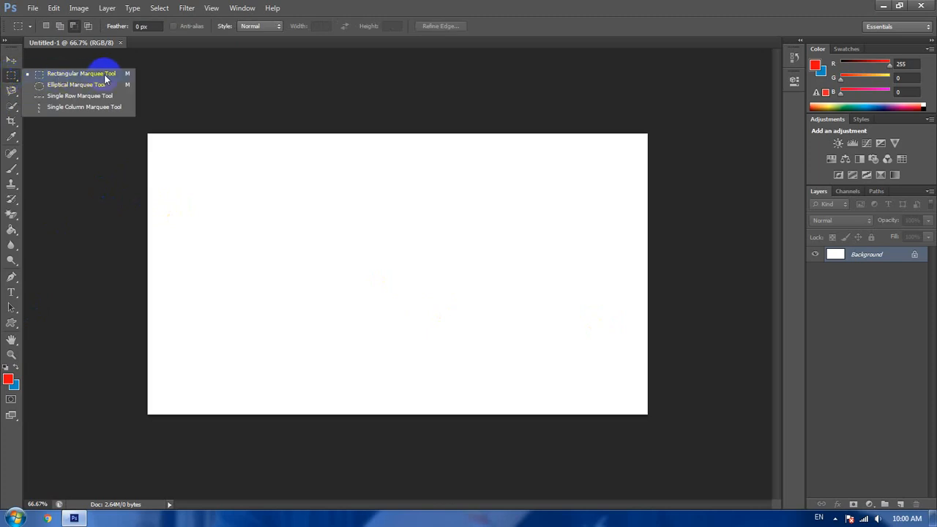
drag(105, 78, 117, 78)
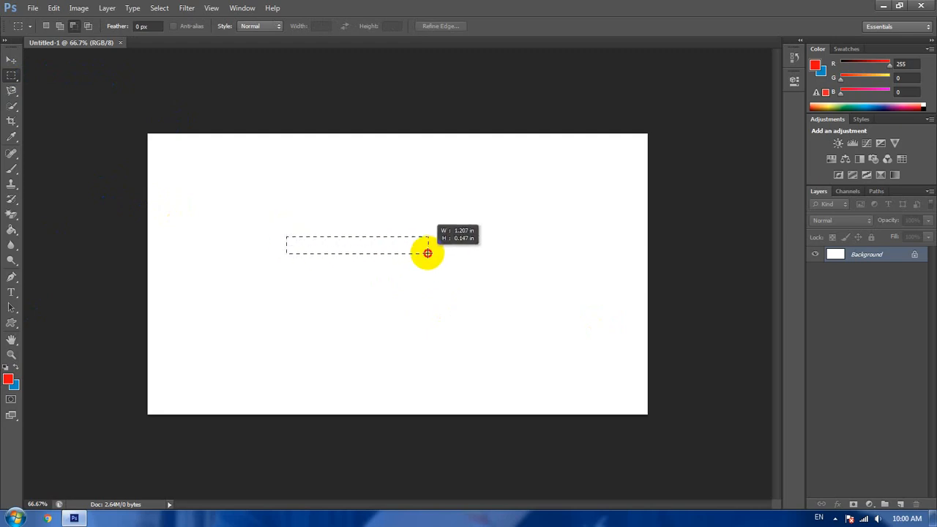
drag(433, 257, 464, 263)
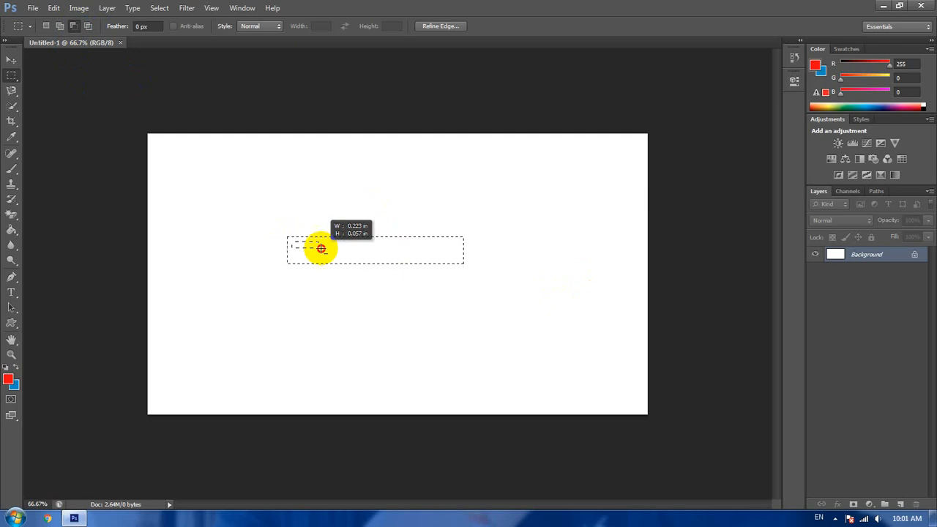
drag(416, 257, 460, 258)
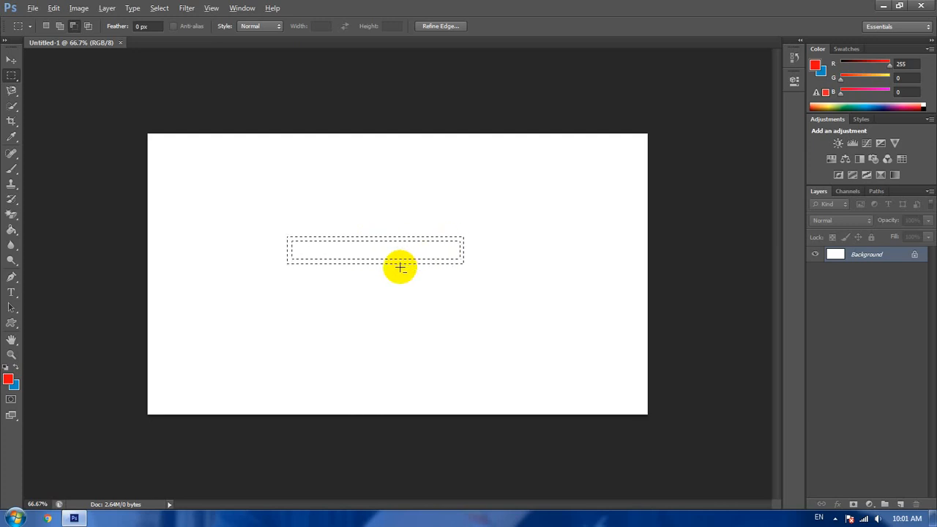
- Fill the frame-shaped selection with the red foreground color using the Paint Bucket tool
scroll(399, 267, up, 2)
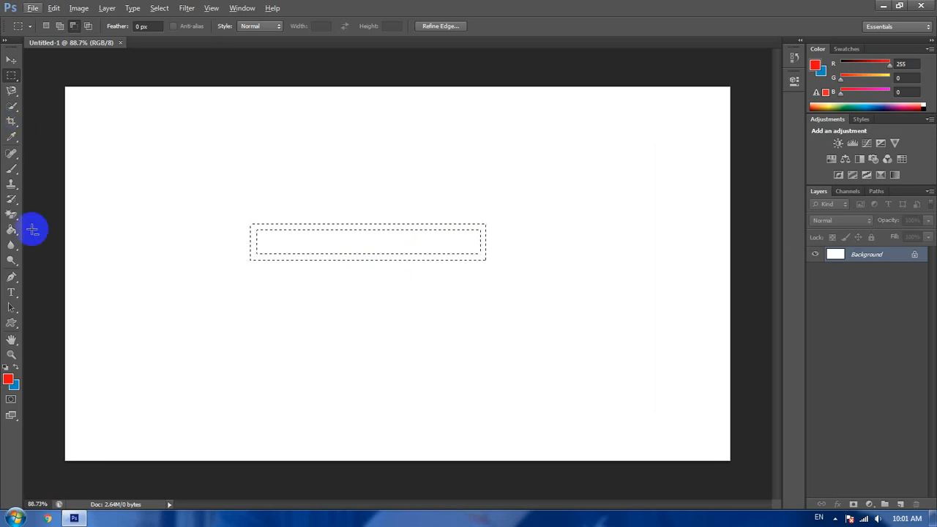
click(11, 230)
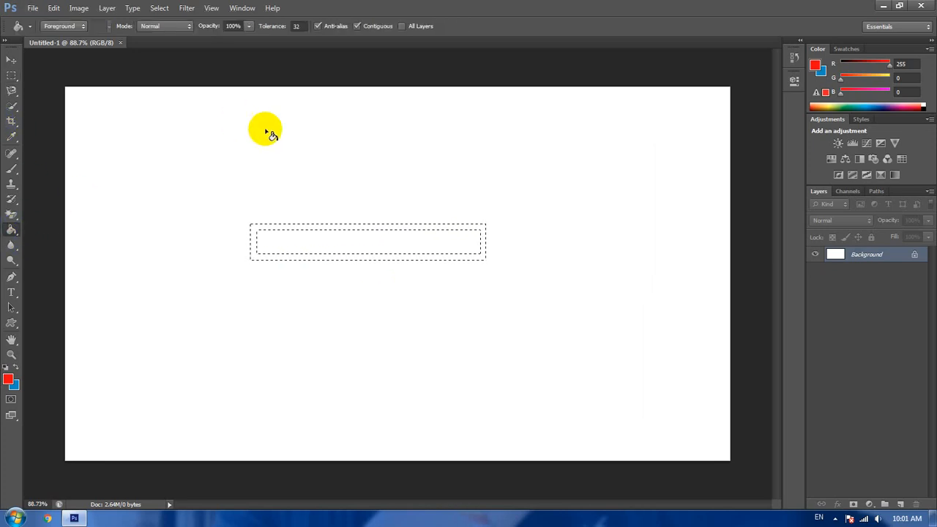
click(256, 257)
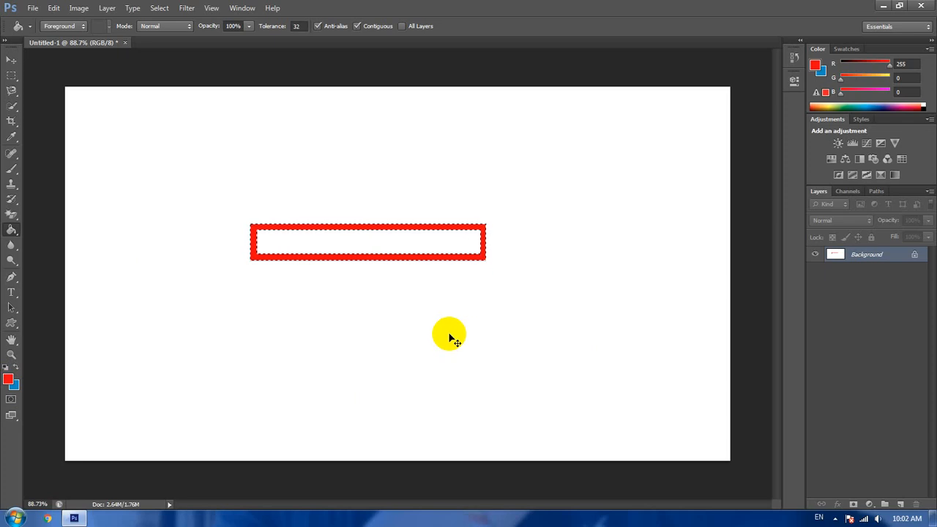
- Reselect the red frame and invert the selection to cover everything around and inside it
click(11, 59)
click(414, 226)
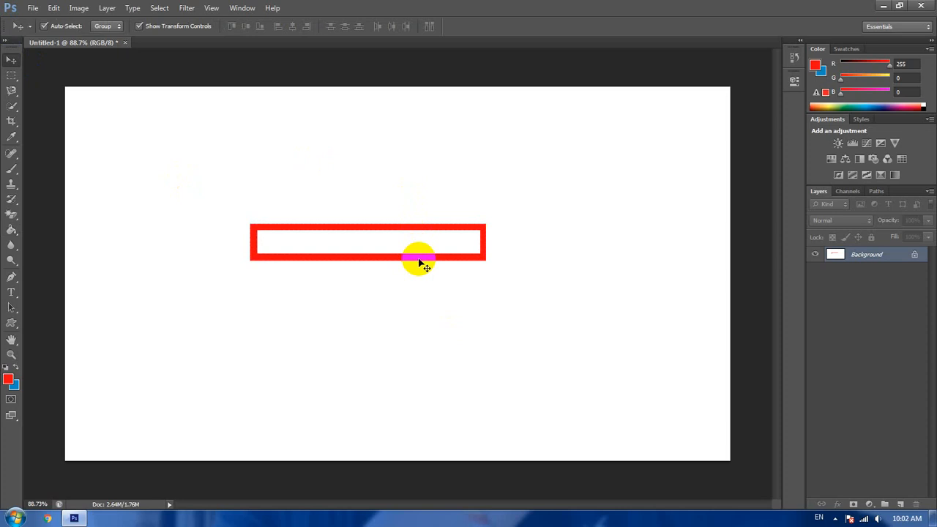
key(ctrl+t)
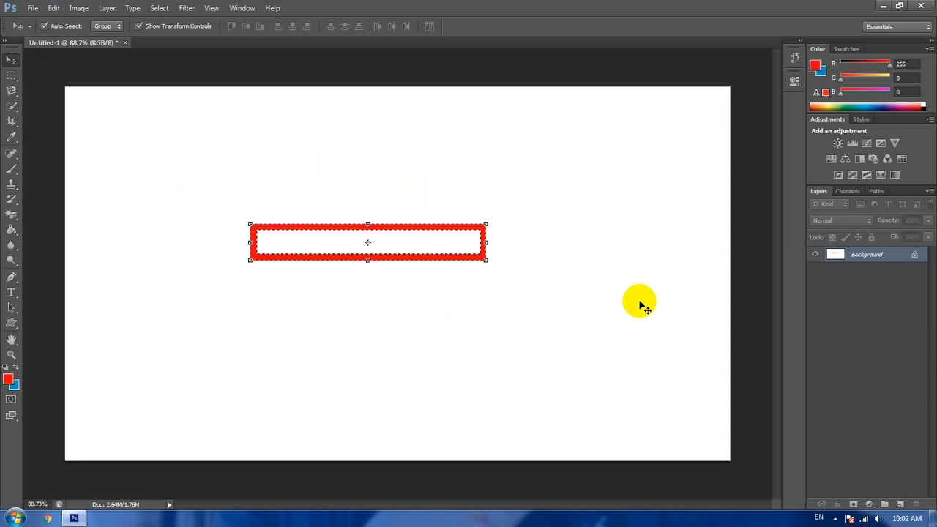
key(ctrl+shift+i)
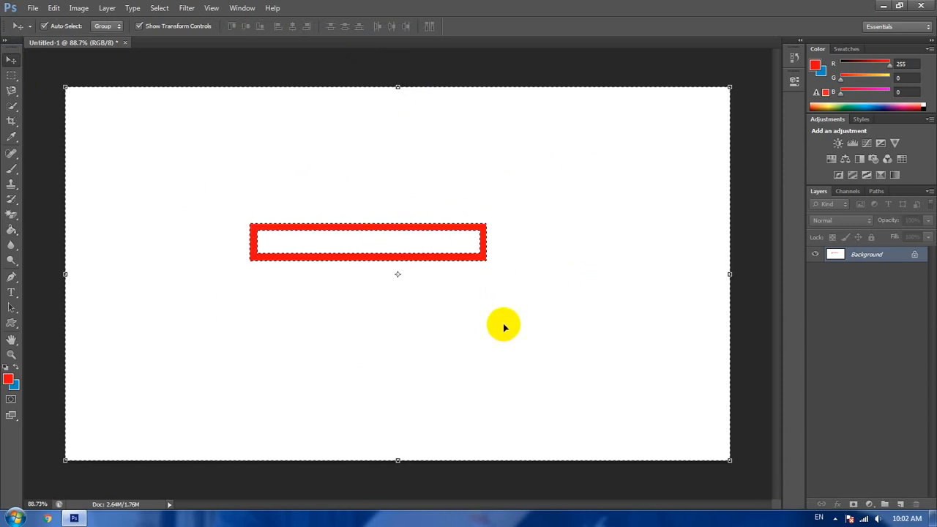
- Try a Content-Aware fill at 100% opacity on the inverted selection, and undo it
key(Delete)
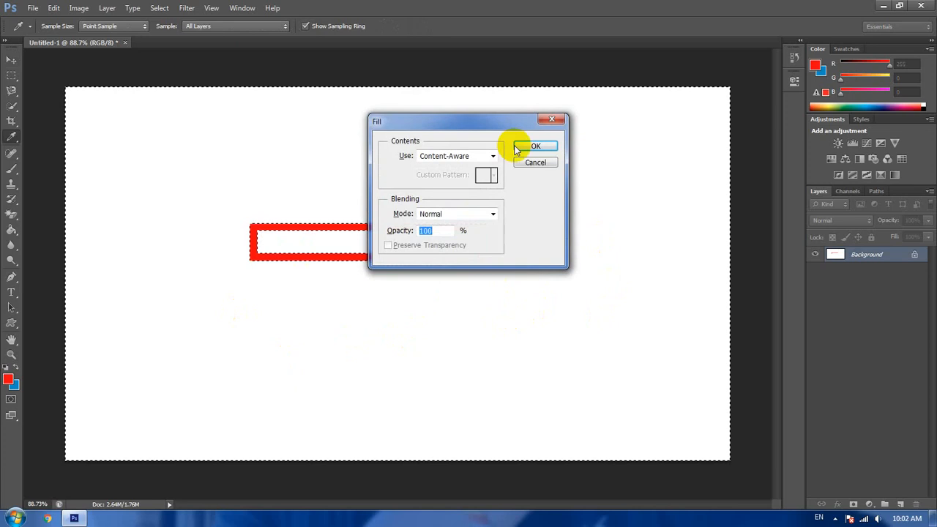
click(534, 146)
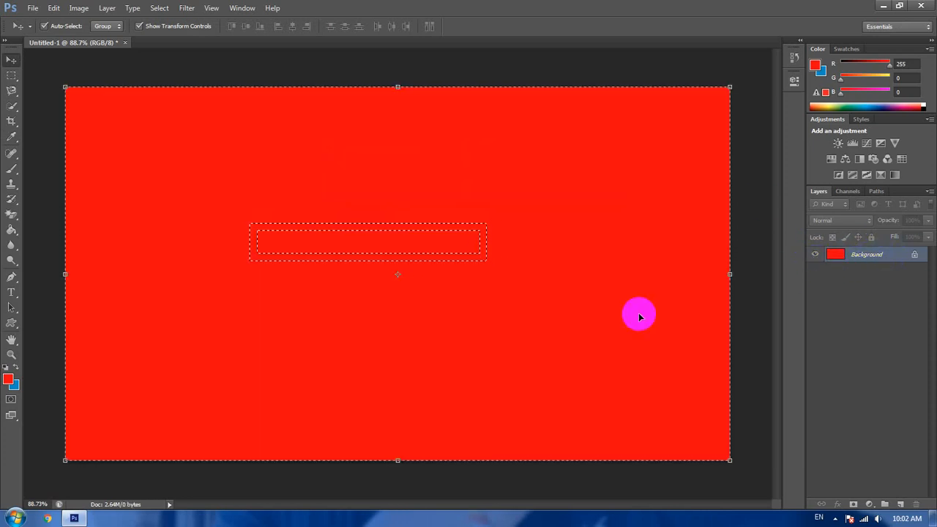
key(ctrl+z)
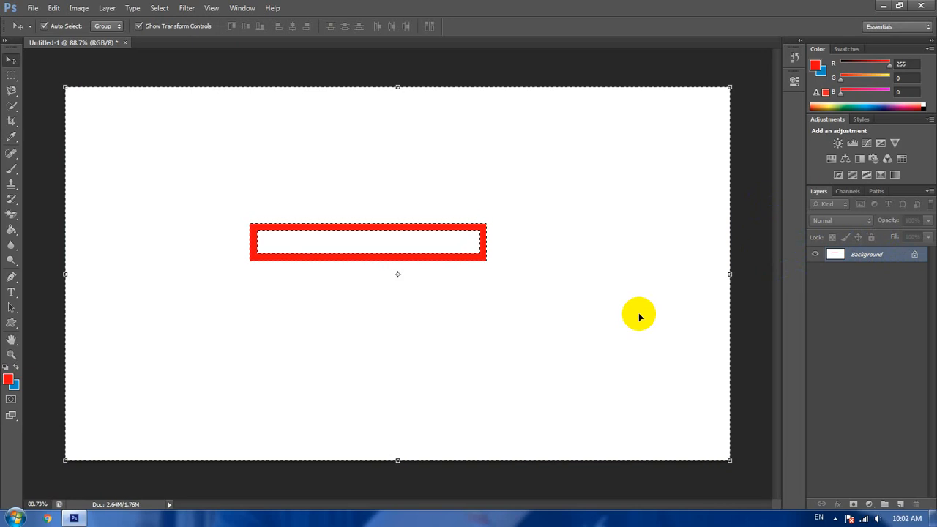
- Convert the Background into a regular layer and delete the white area around and inside the red frame, leaving nothing selected
double_click(891, 255)
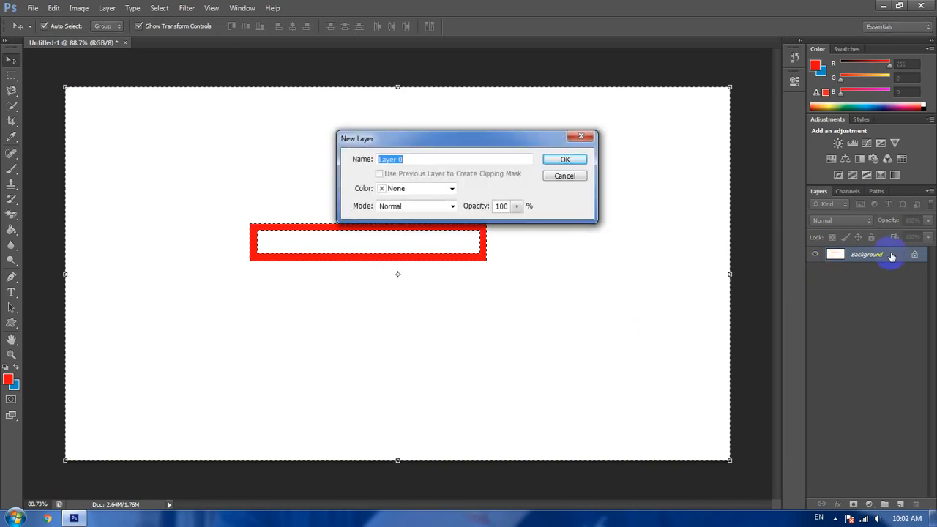
click(574, 159)
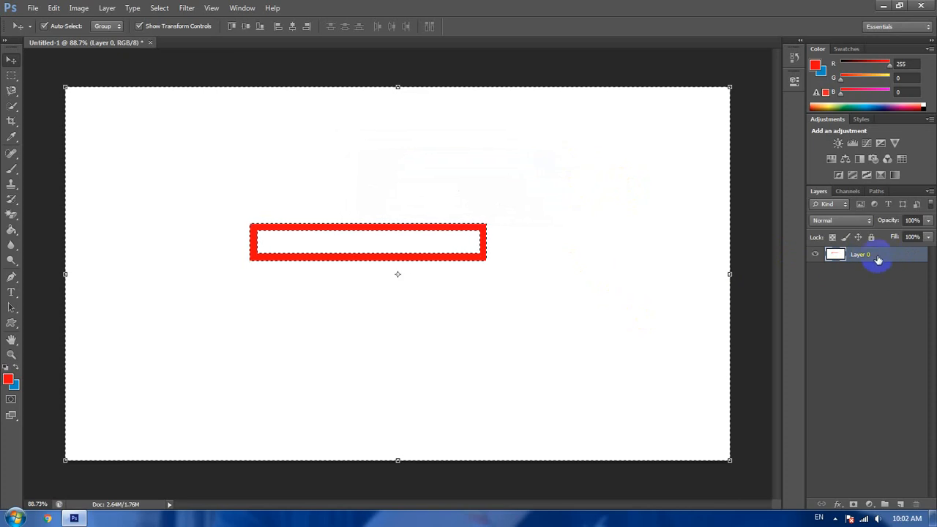
key(Delete)
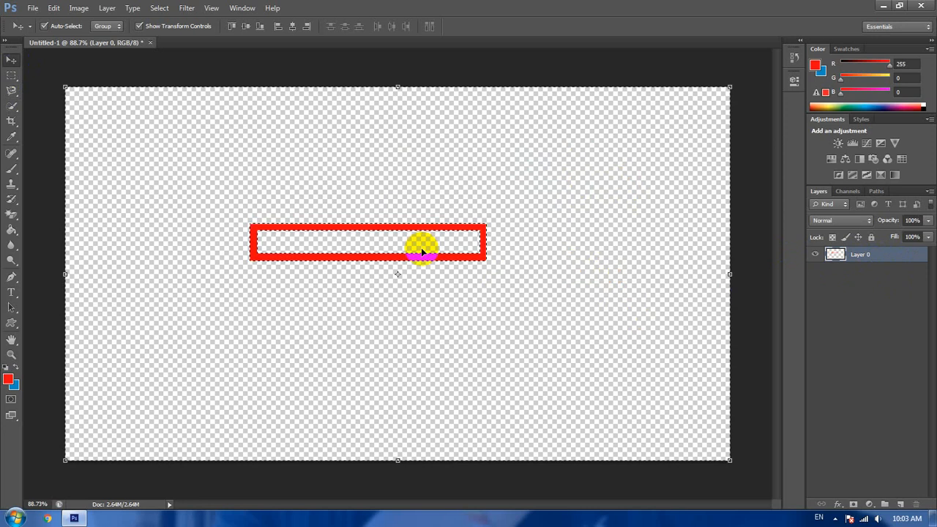
key(ctrl+d)
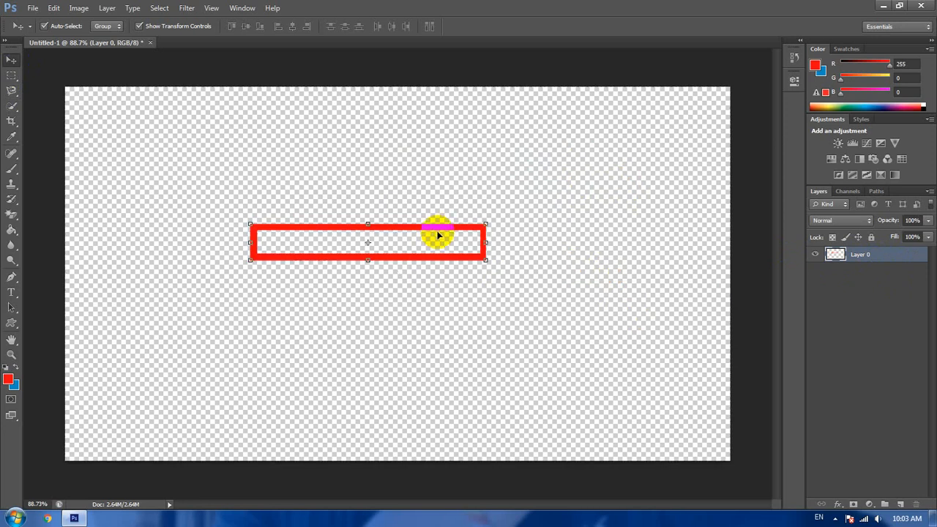
- Move the red frame slightly down and to the right on the transparent canvas
drag(443, 232, 484, 252)
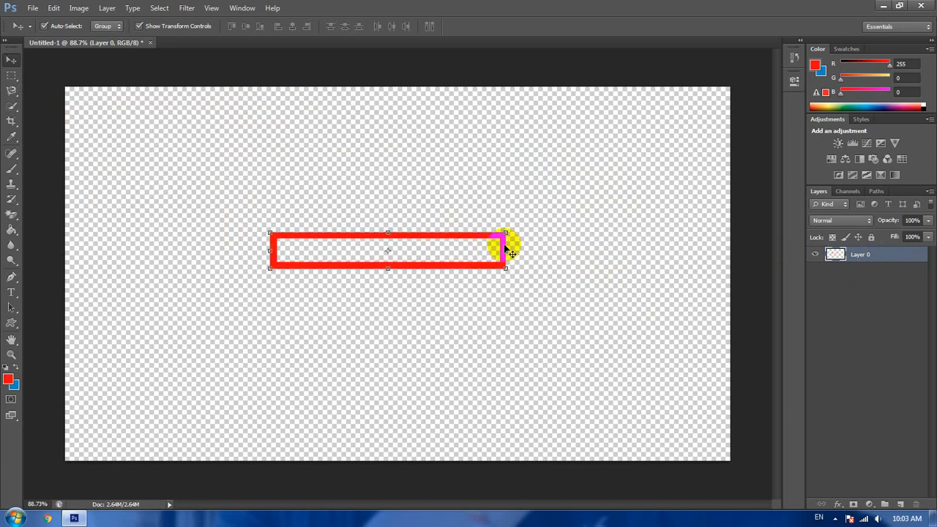
click(644, 316)
click(414, 267)
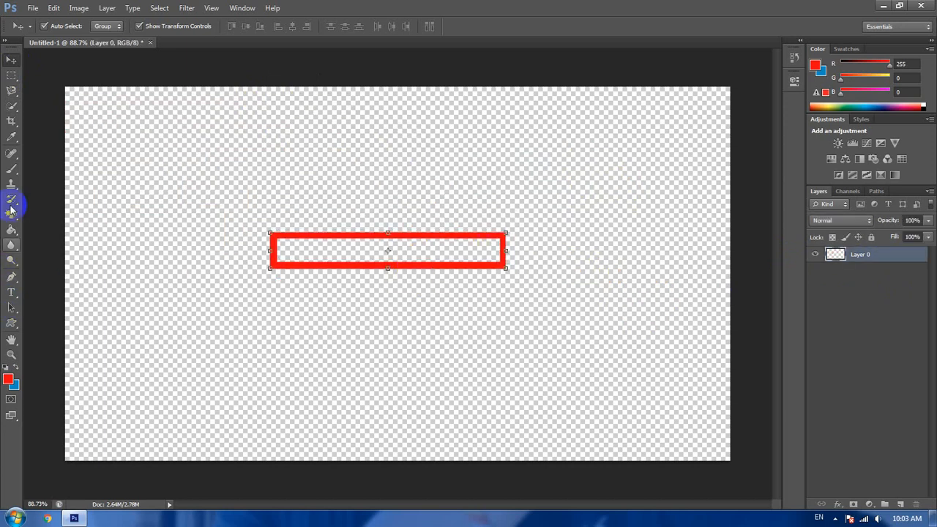
- Crop the canvas closely around the red frame, leaving a narrow transparent margin on all sides
click(11, 76)
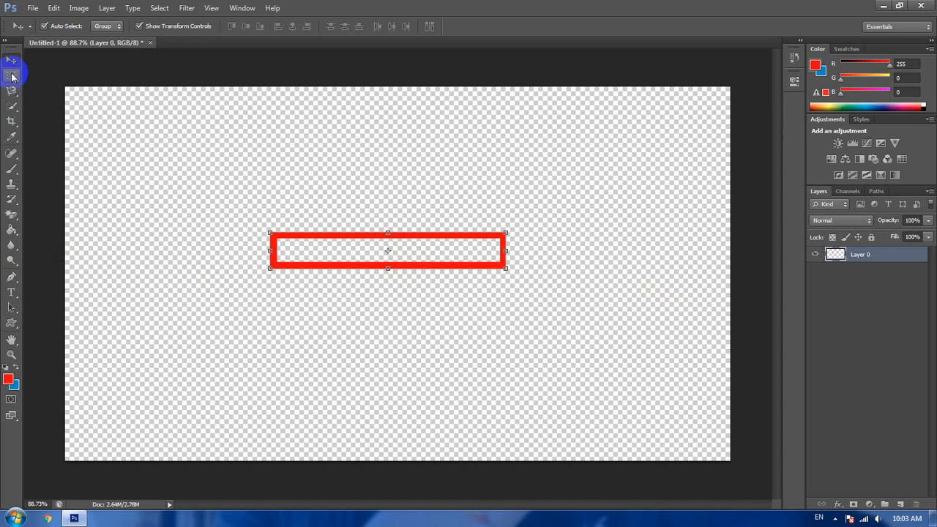
click(11, 122)
right_click(13, 123)
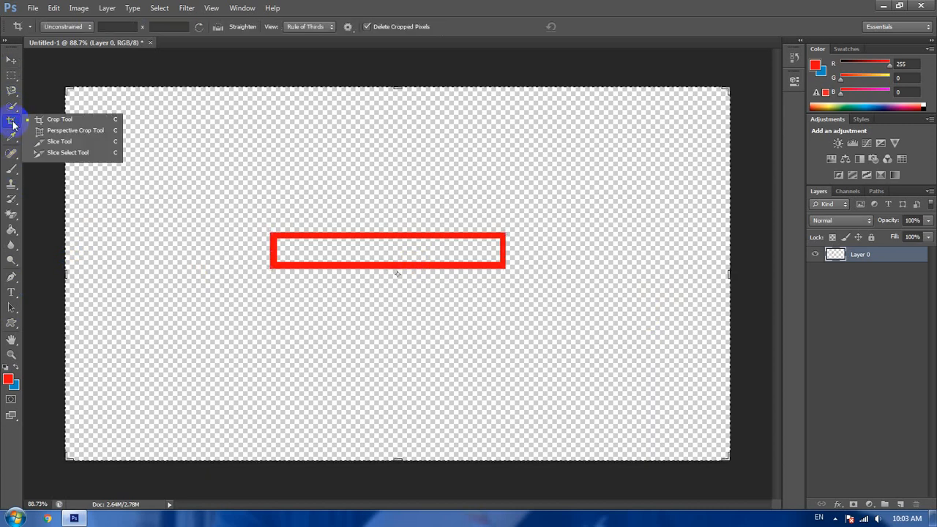
click(65, 120)
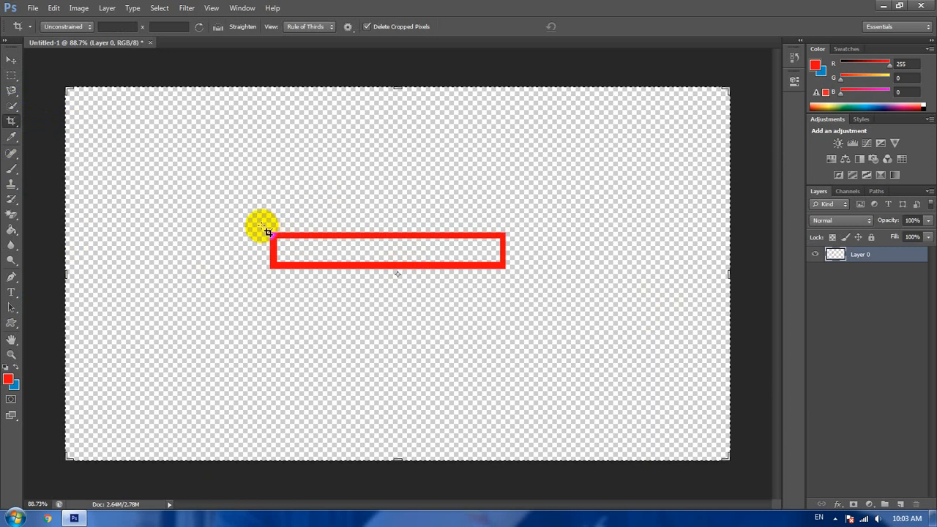
drag(261, 226, 514, 275)
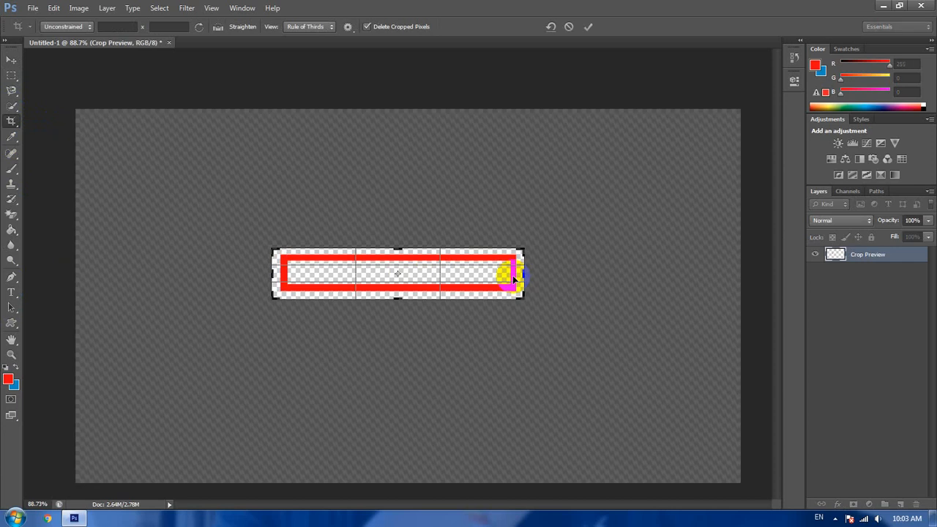
key(Return)
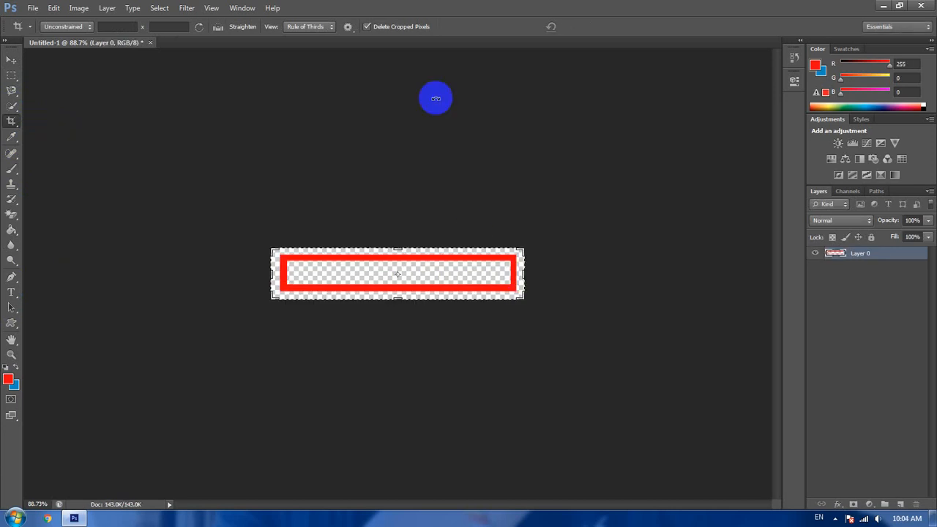
- Switch to the Move tool, deselect the frame layer and display the animation Timeline
click(10, 50)
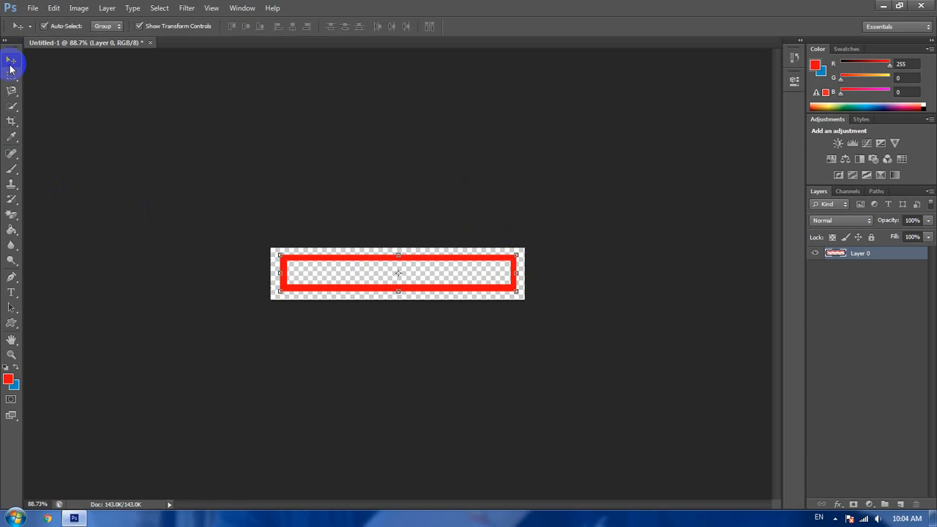
click(607, 324)
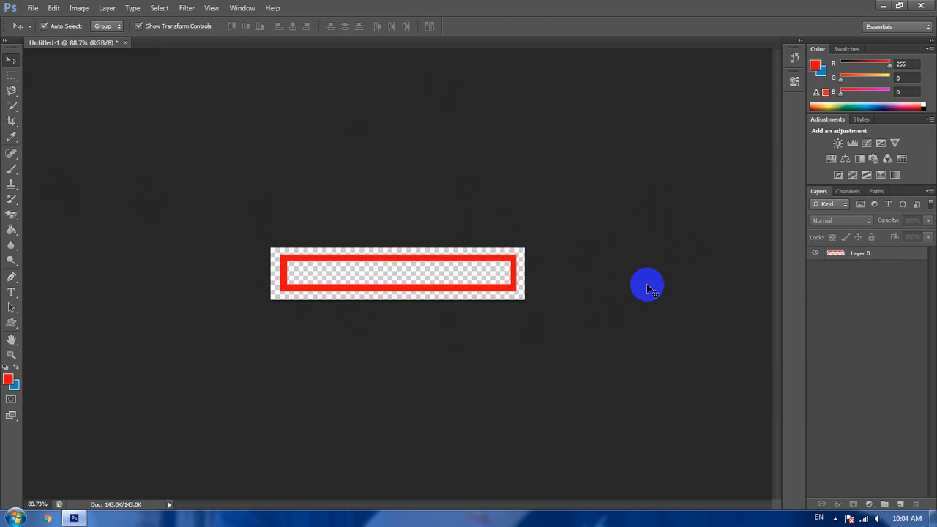
click(453, 291)
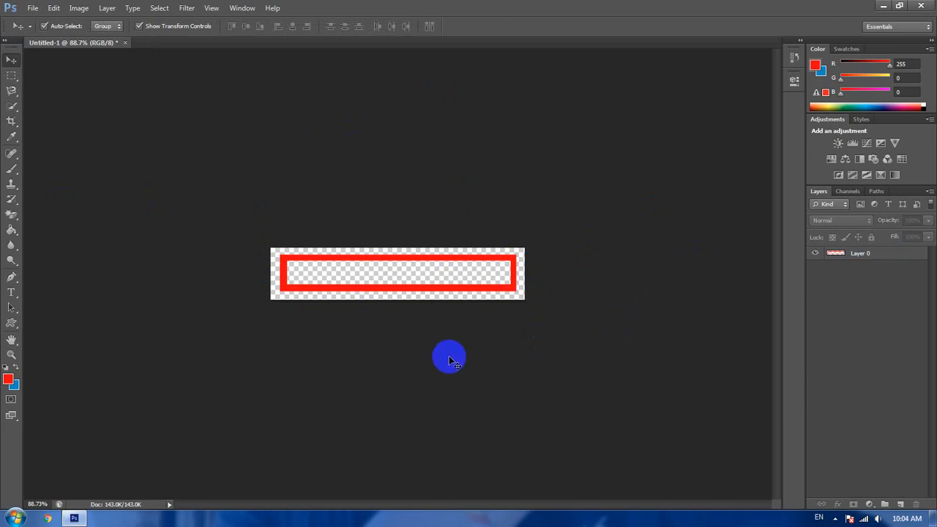
click(246, 9)
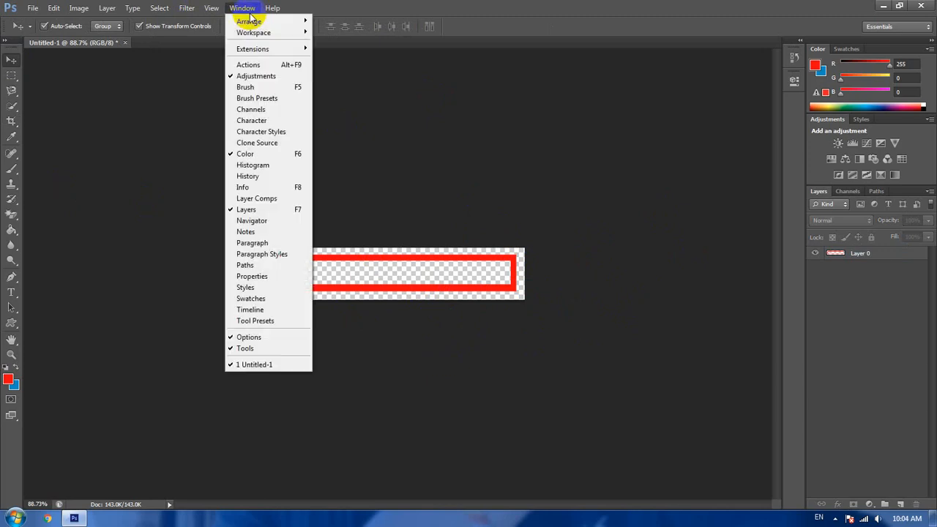
click(292, 313)
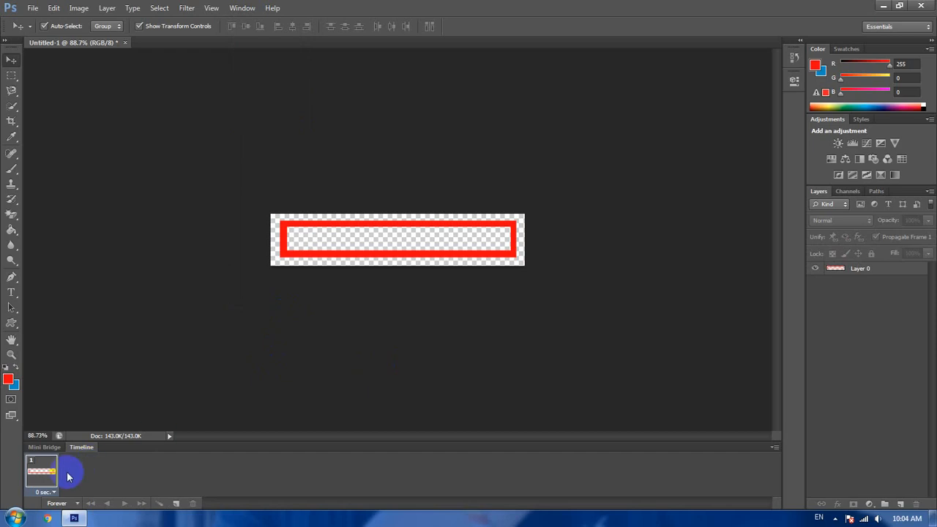
- Select the red frame's layer and add a Color Overlay effect to it
click(388, 256)
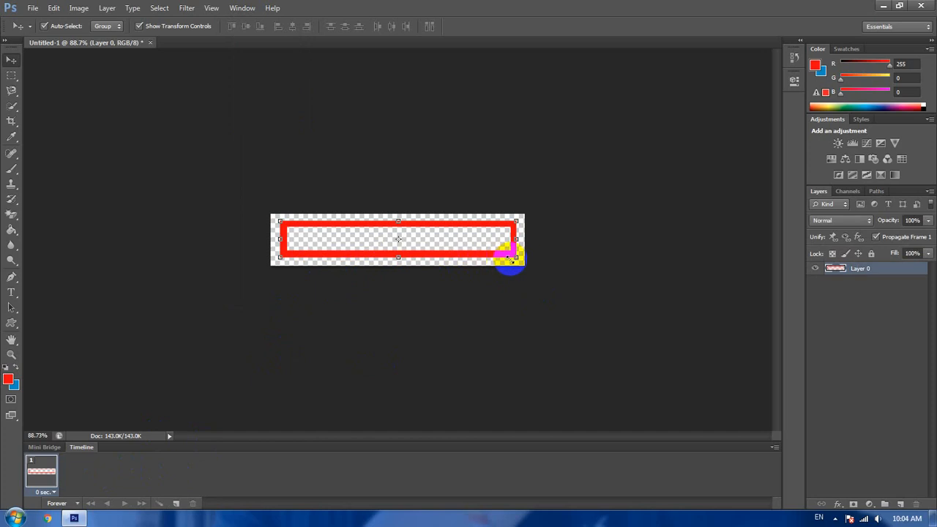
right_click(841, 274)
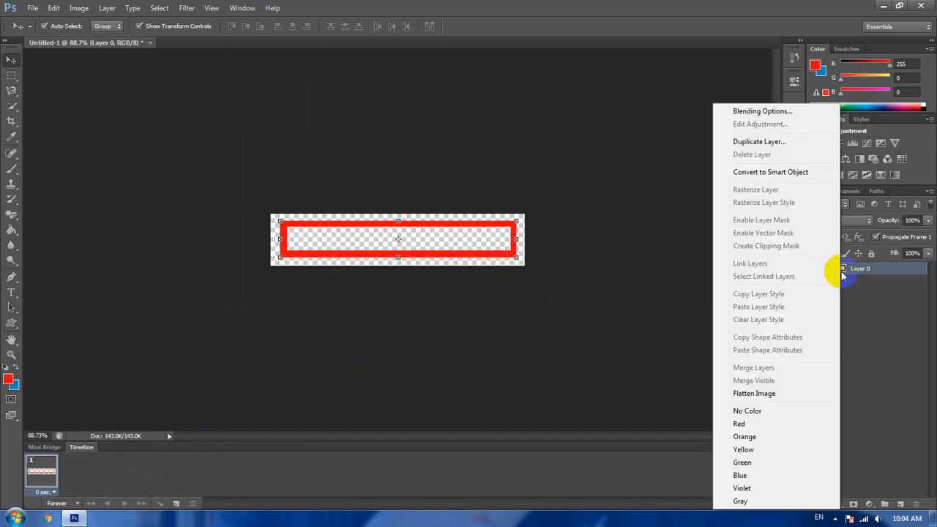
click(777, 111)
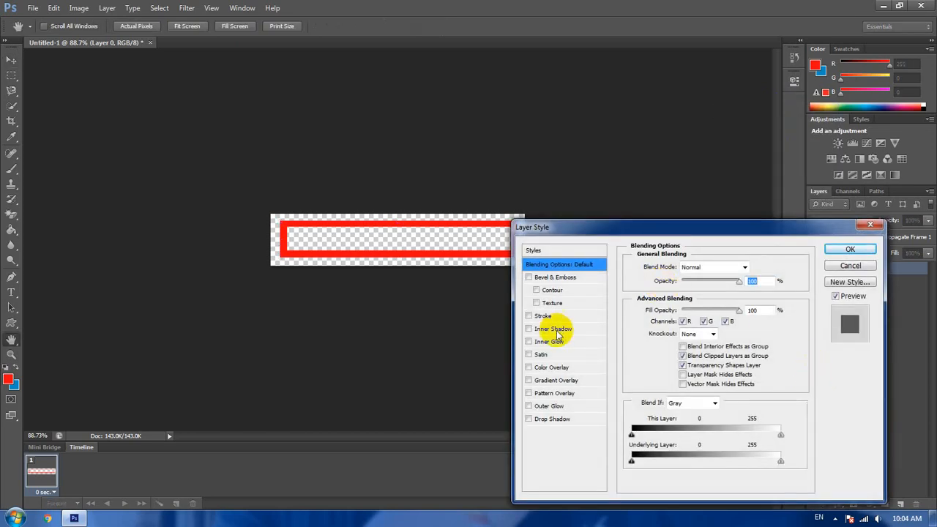
click(551, 366)
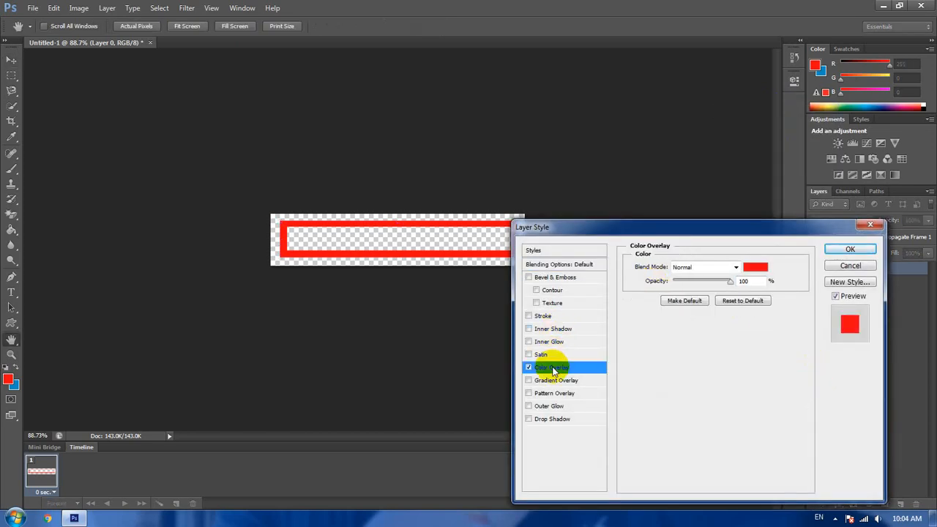
click(749, 273)
mouse_move(577, 358)
mouse_down()
mouse_move(596, 378)
mouse_move(548, 439)
mouse_move(519, 450)
mouse_up()
click(652, 429)
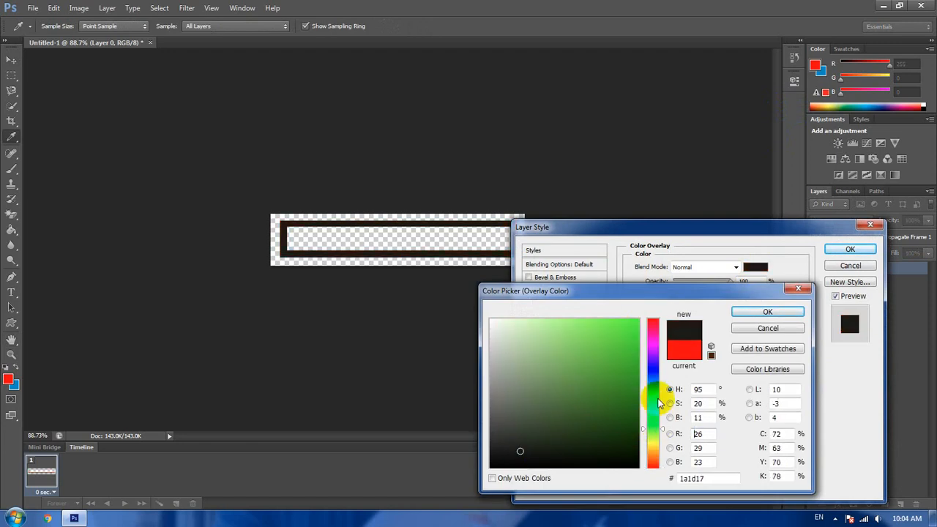
click(627, 329)
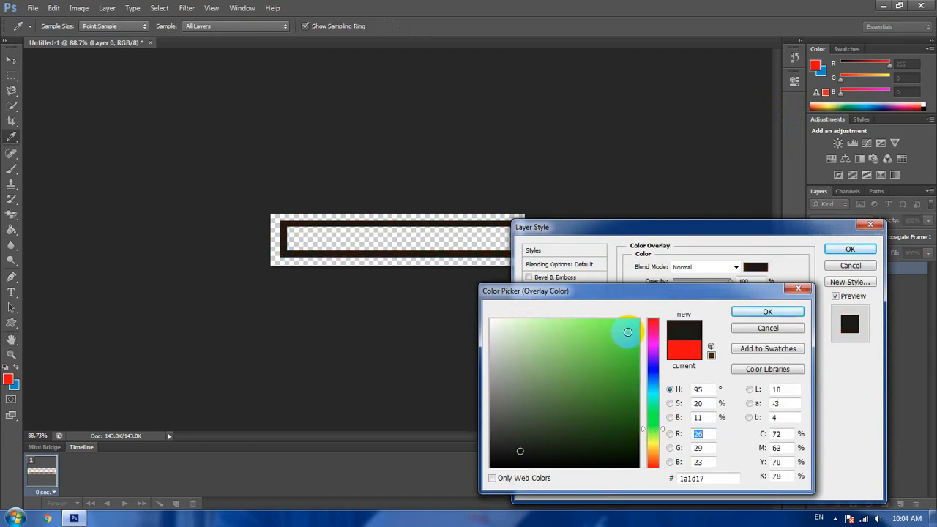
click(768, 328)
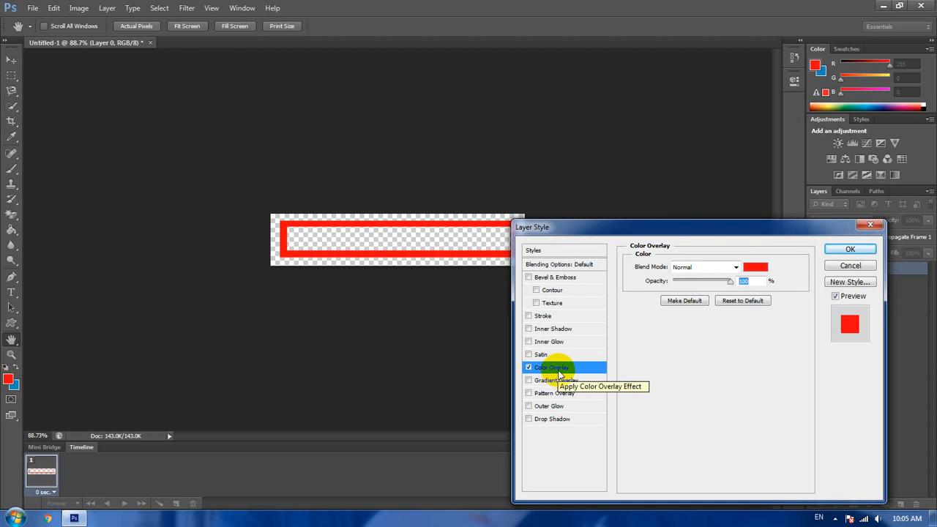
- Accept the red Color Overlay and duplicate the first animation frame, leaving frame 2 selected
click(840, 251)
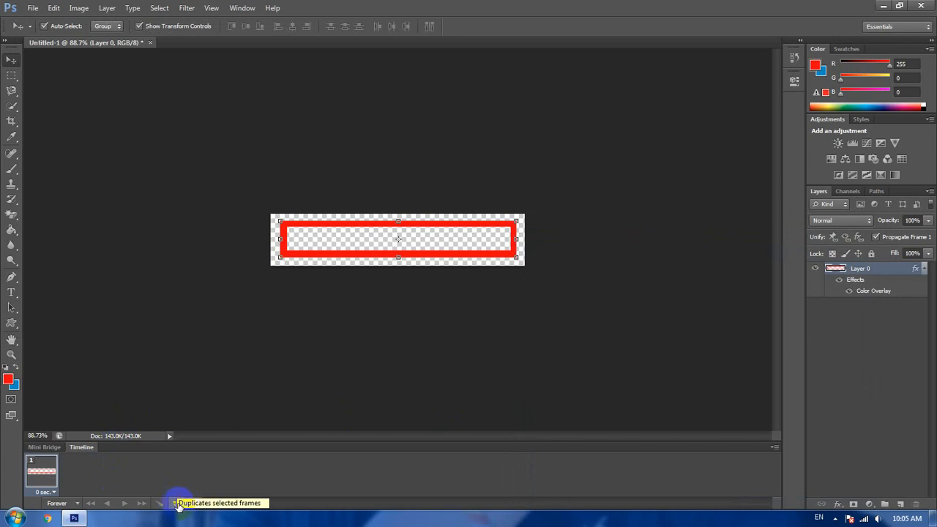
click(177, 503)
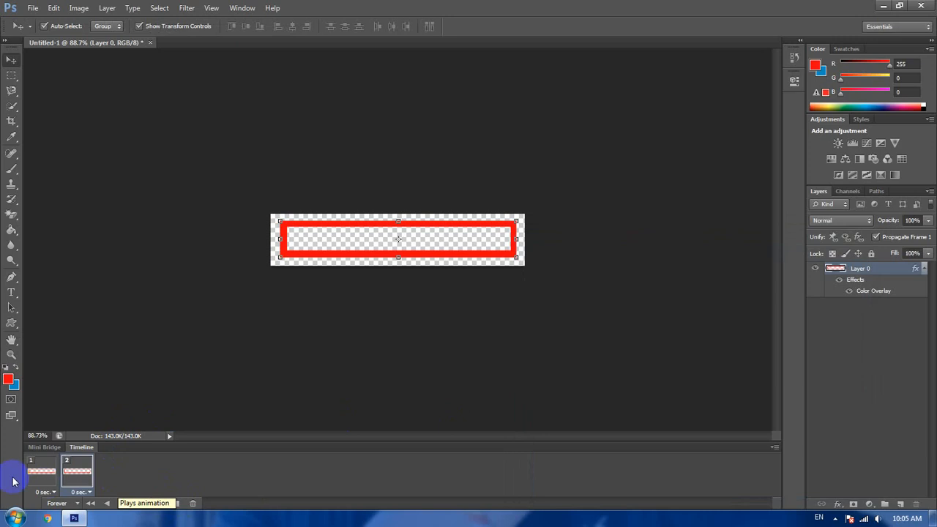
click(47, 479)
click(80, 478)
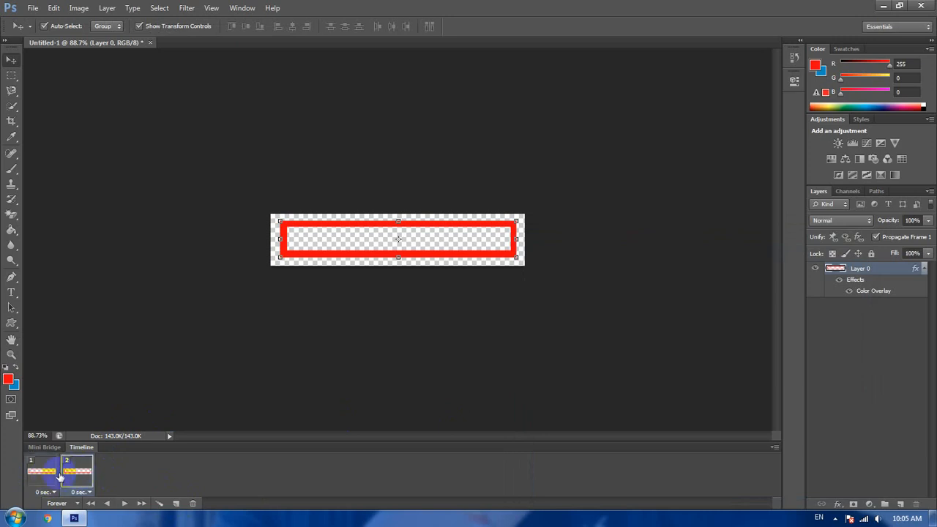
click(53, 480)
click(84, 480)
click(45, 479)
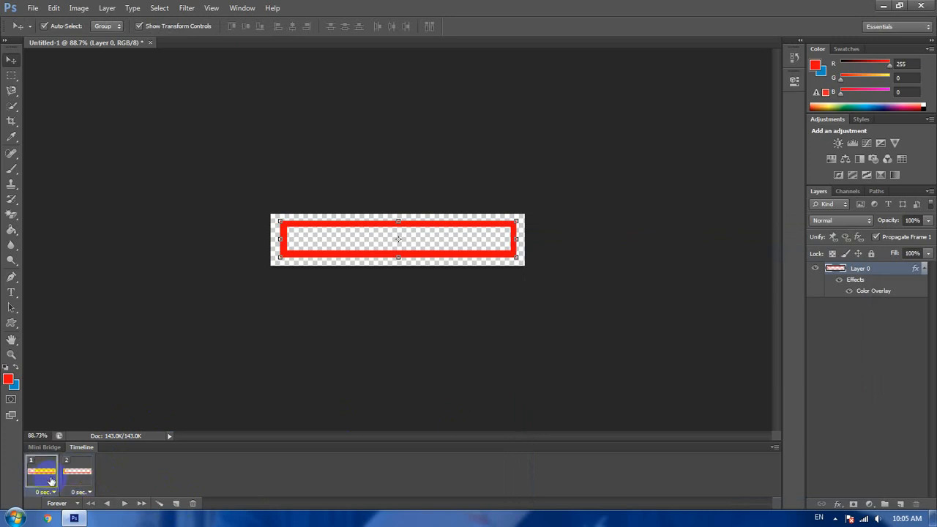
click(79, 480)
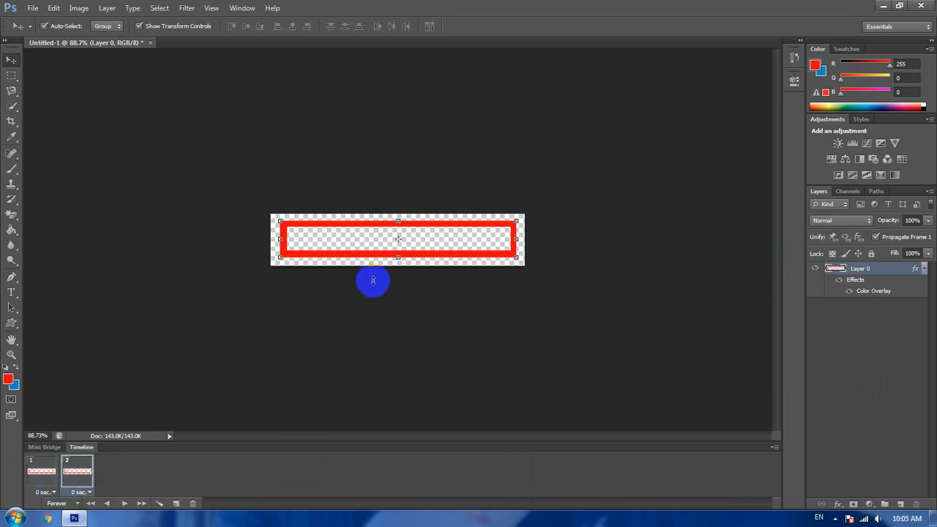
- Change the layer's Color Overlay in animation frame 2 to purple, #9600ff
right_click(855, 273)
click(774, 114)
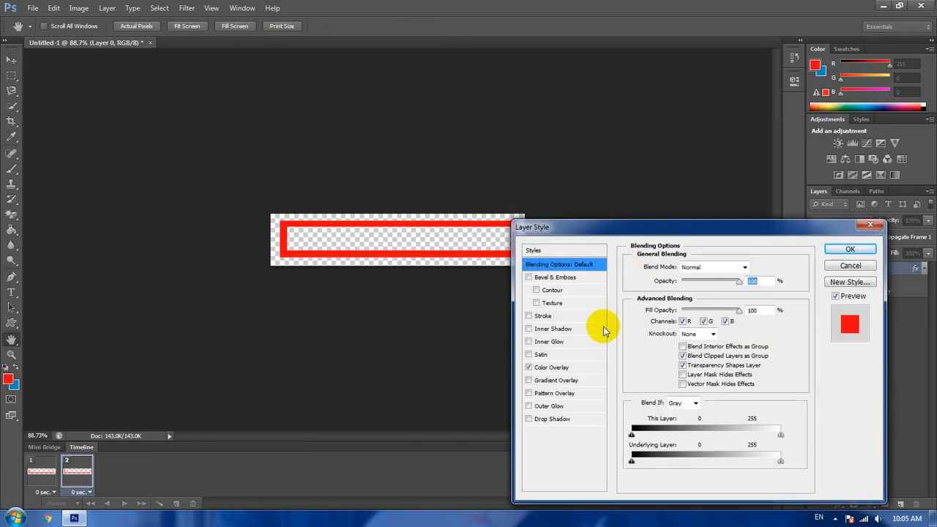
click(569, 367)
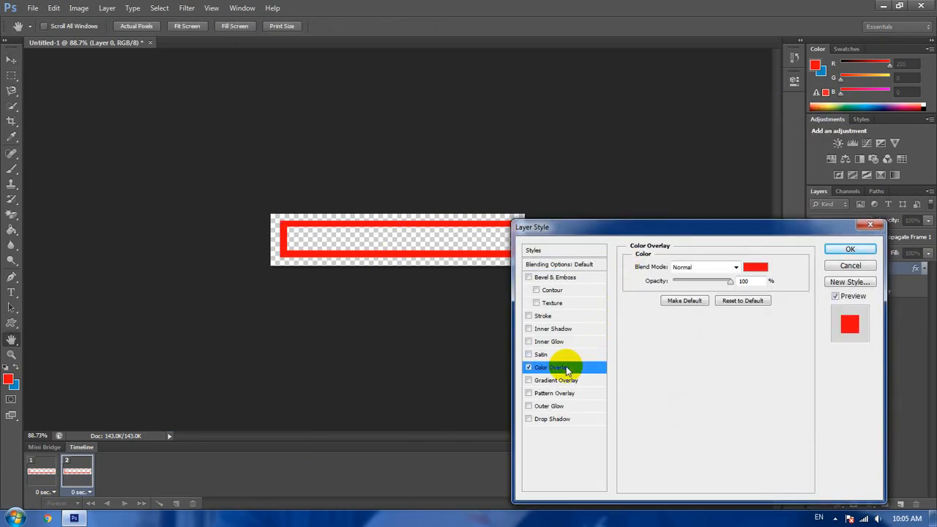
click(756, 266)
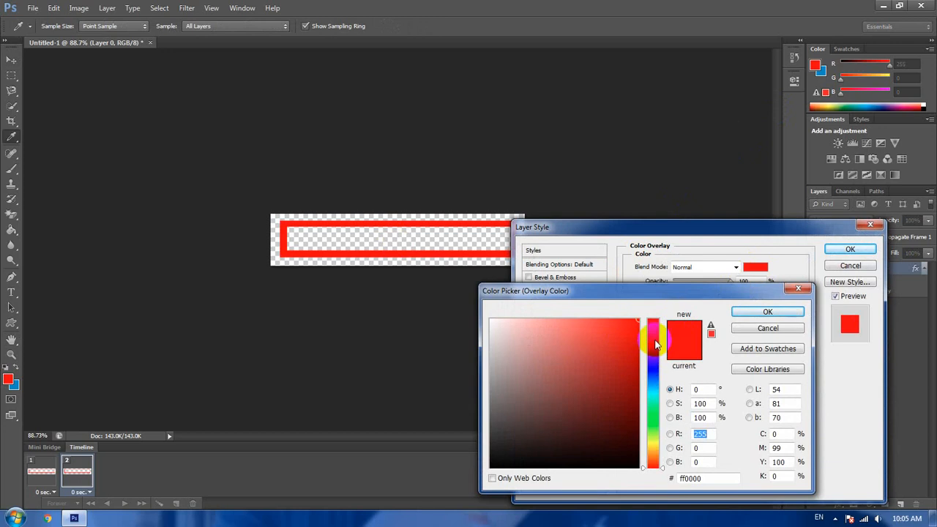
click(654, 354)
drag(654, 360, 654, 362)
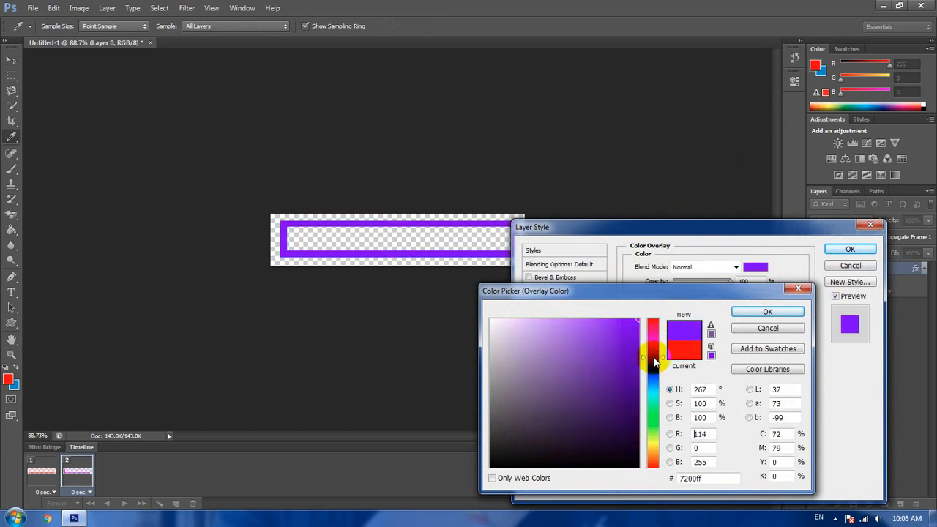
click(765, 312)
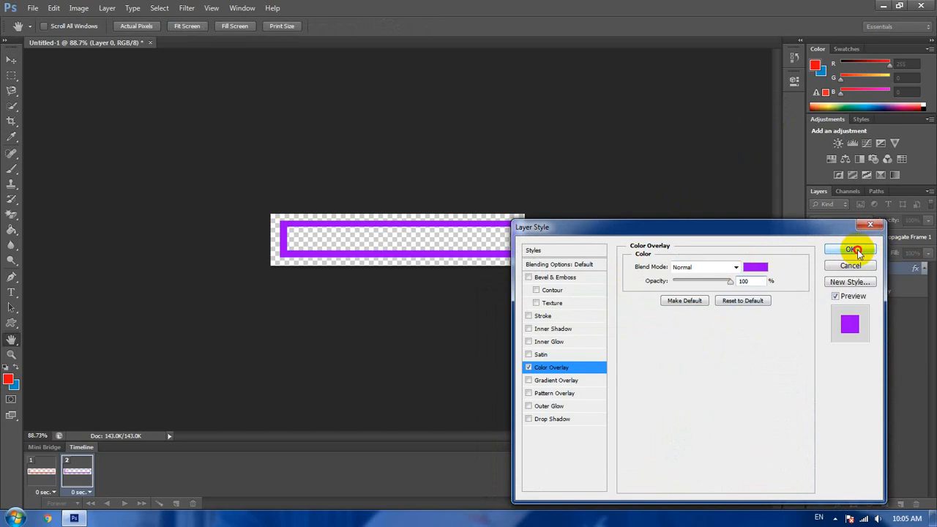
click(853, 249)
key(v)
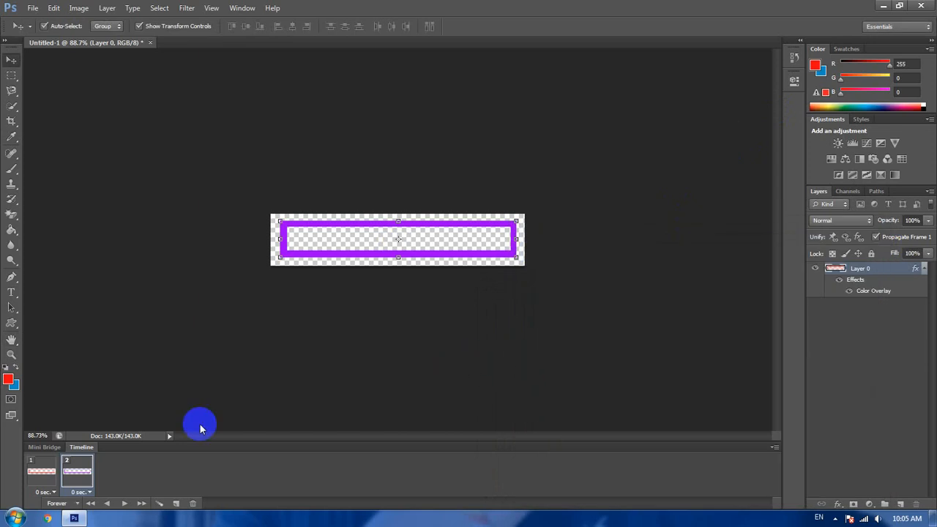
- Add a Drop Shadow with the default settings to the layer in animation frame 1
click(37, 472)
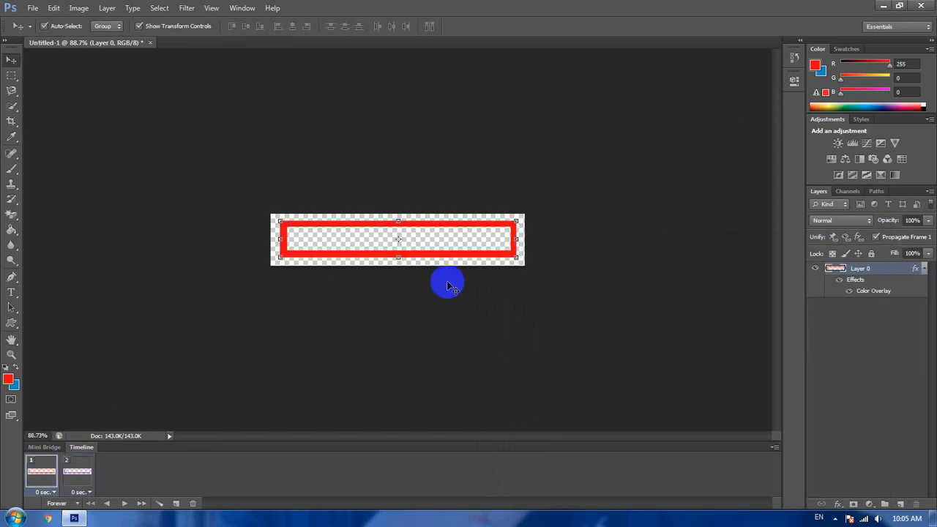
right_click(862, 274)
click(800, 111)
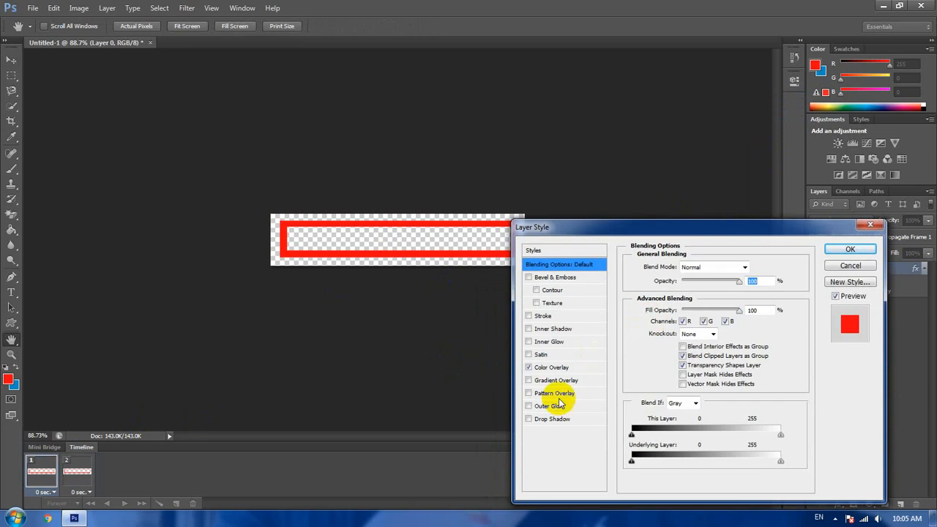
click(558, 419)
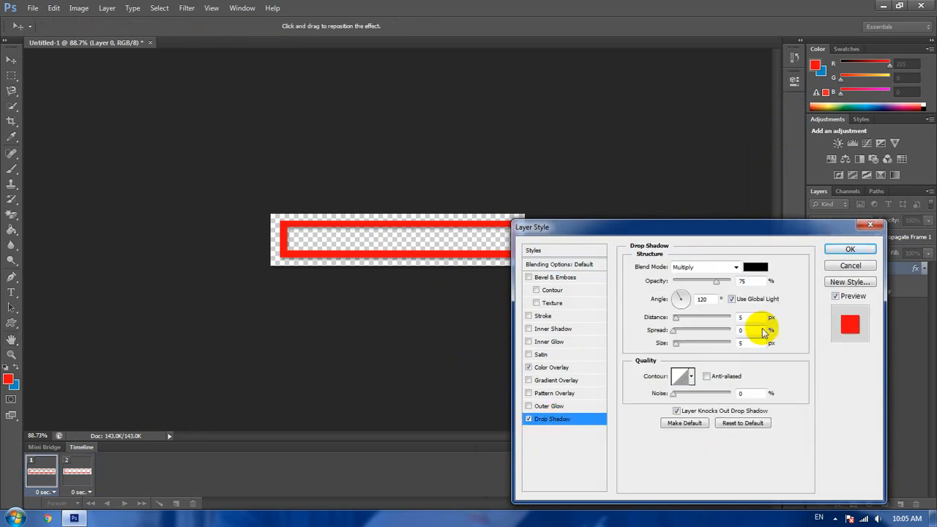
click(842, 252)
- Add the same default Drop Shadow to the layer in animation frame 2 and compare both frames
click(77, 472)
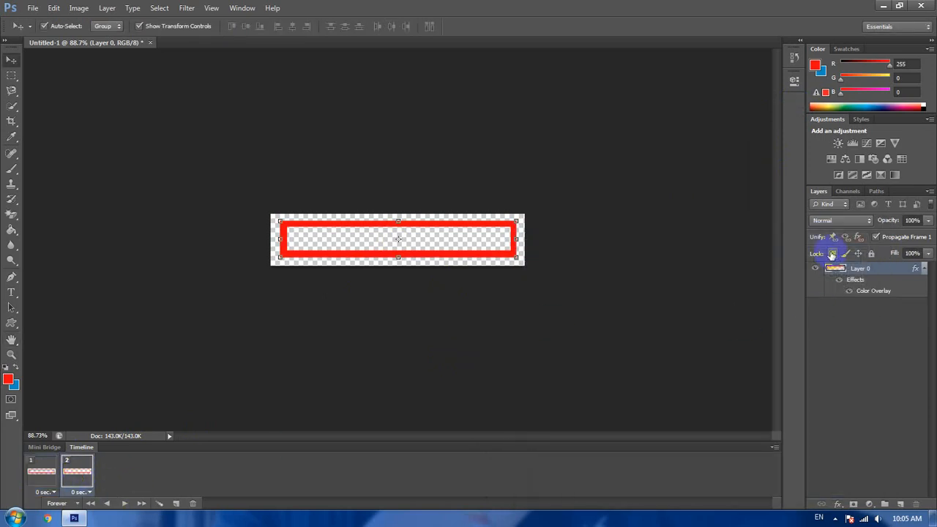
right_click(871, 271)
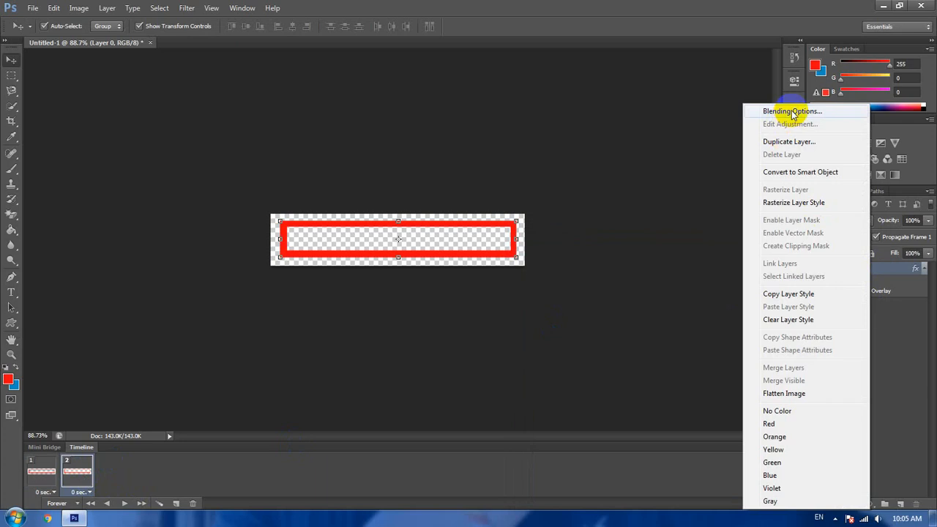
click(780, 109)
click(562, 421)
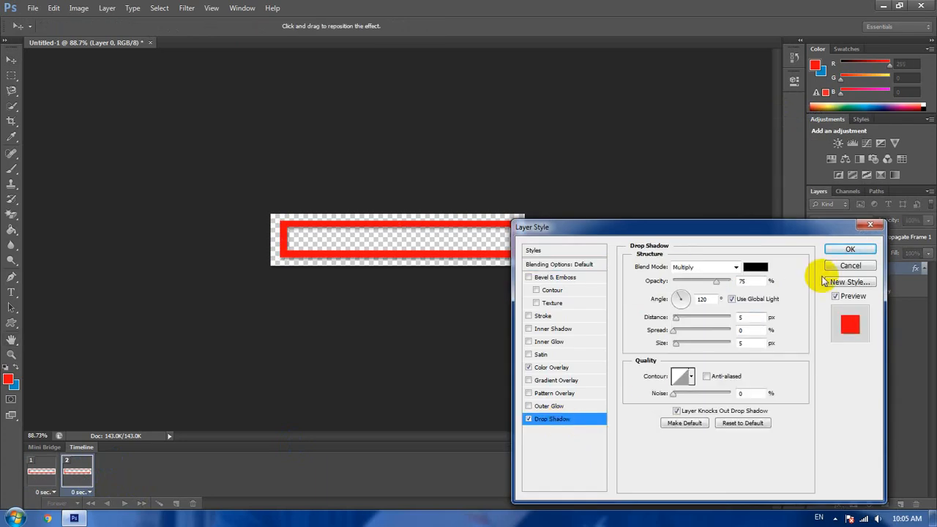
click(850, 249)
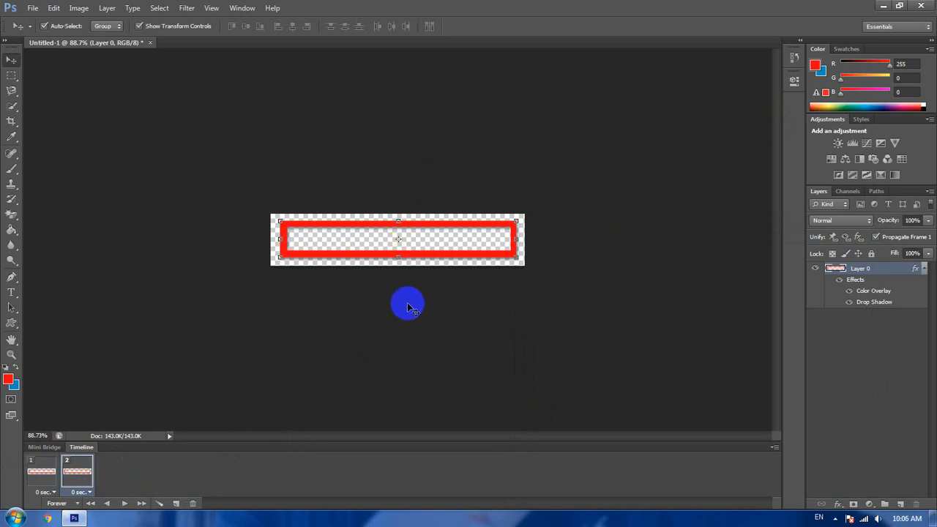
mouse_move(46, 478)
mouse_down()
mouse_move(78, 474)
mouse_move(49, 478)
mouse_up()
click(76, 473)
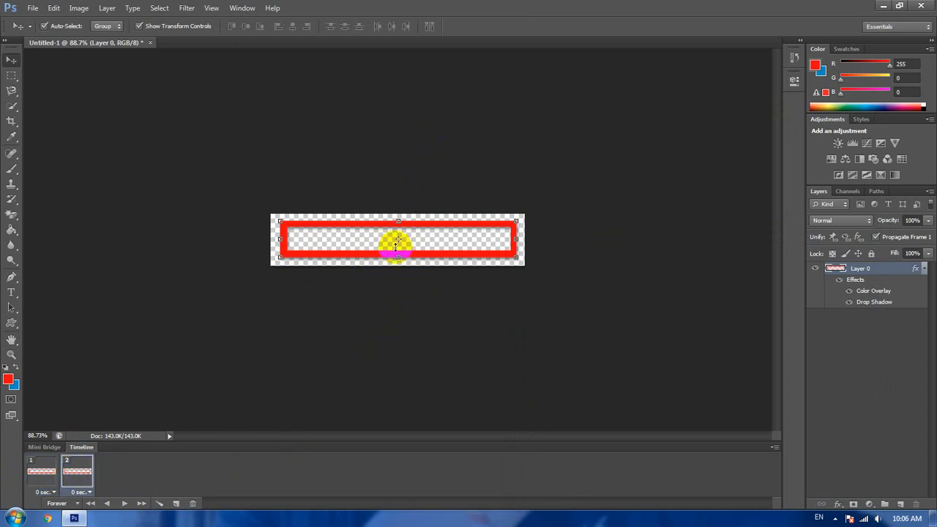
click(53, 481)
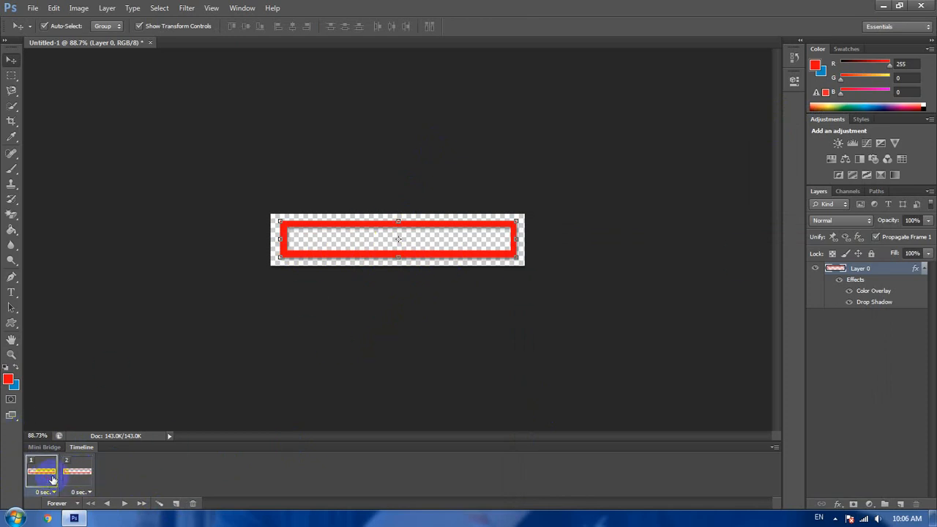
- Change the layer's Color Overlay in animation frame 2 to purple and compare it with frame 1
click(87, 474)
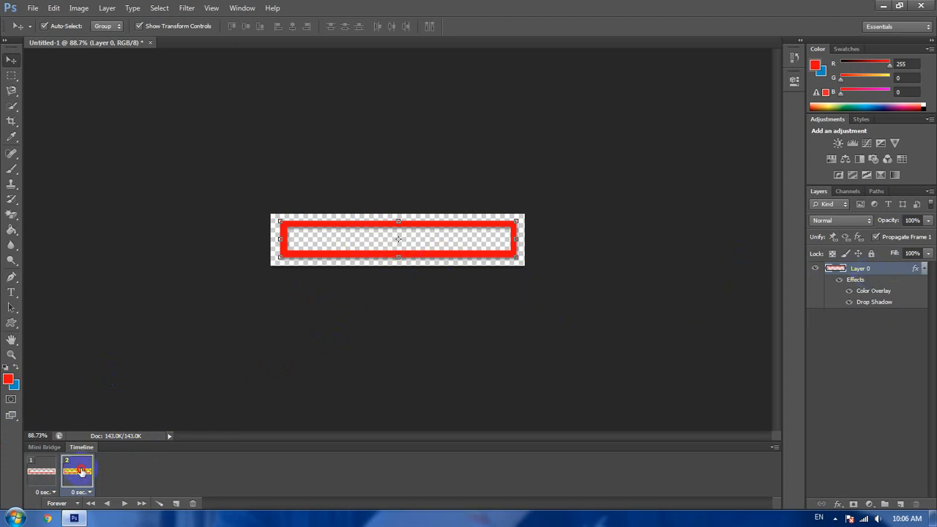
click(874, 292)
right_click(870, 272)
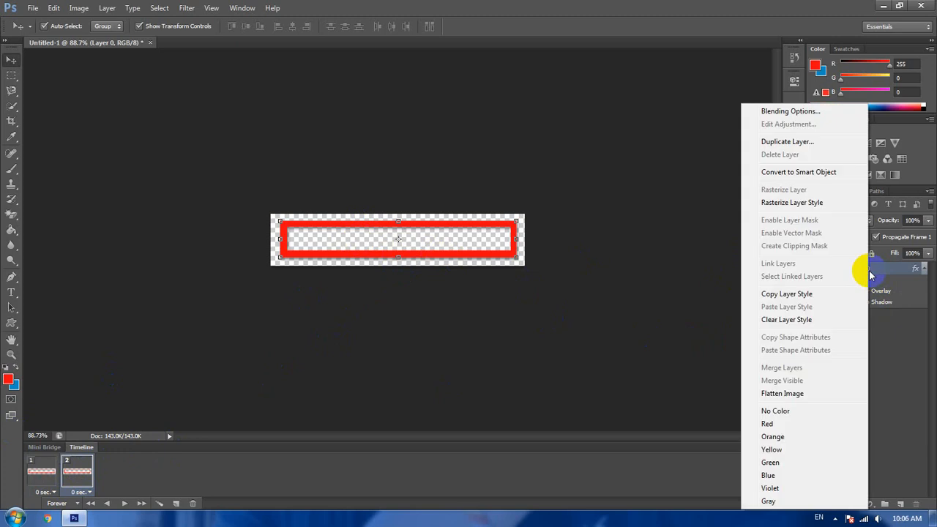
click(803, 111)
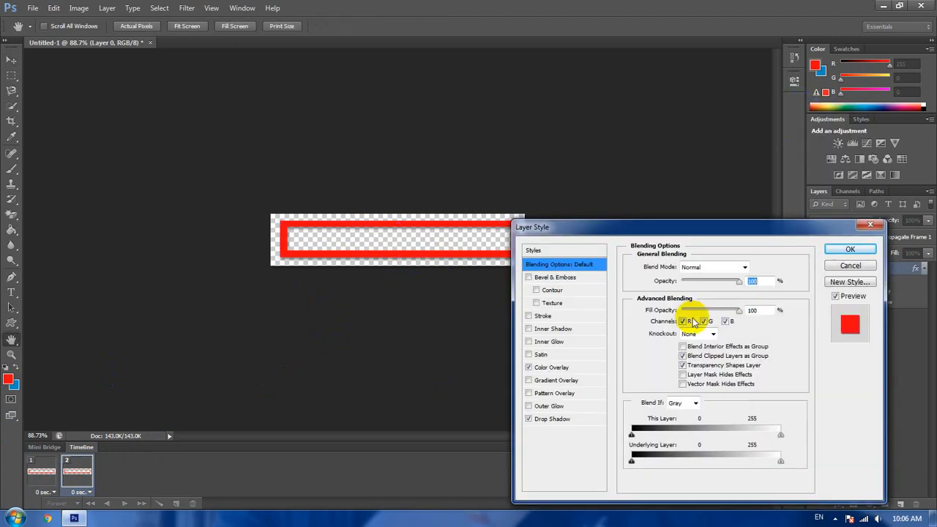
click(567, 368)
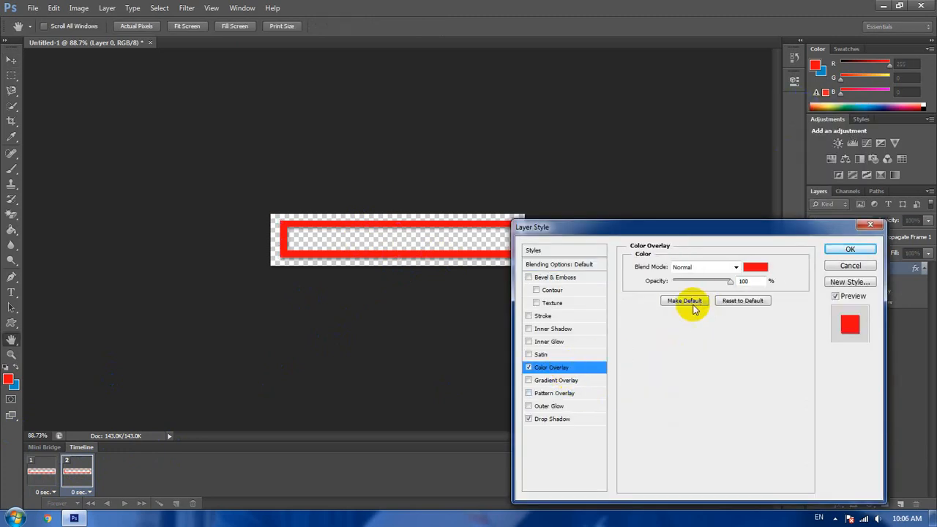
click(747, 268)
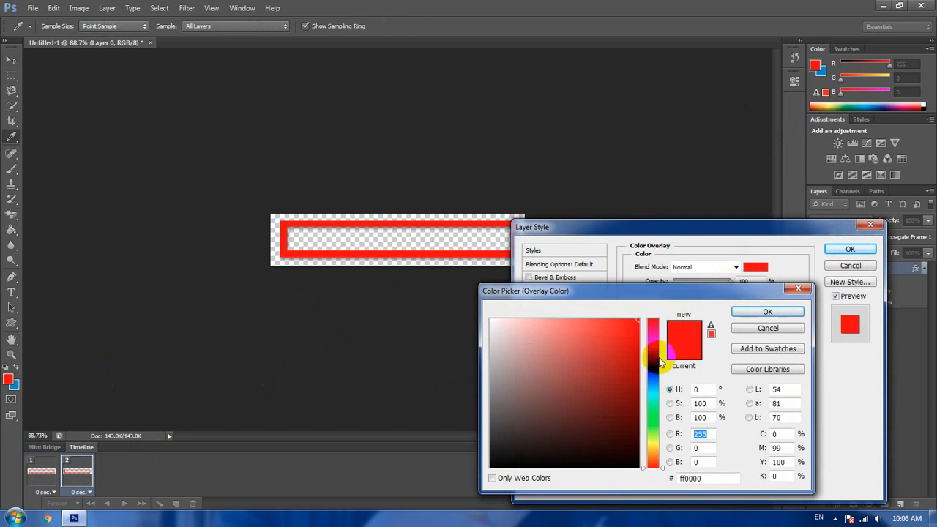
click(648, 354)
click(766, 313)
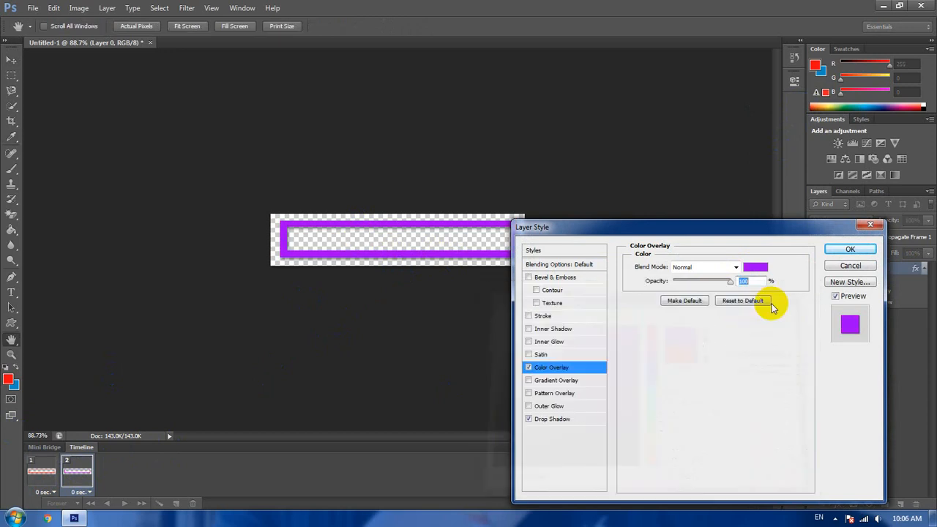
click(848, 249)
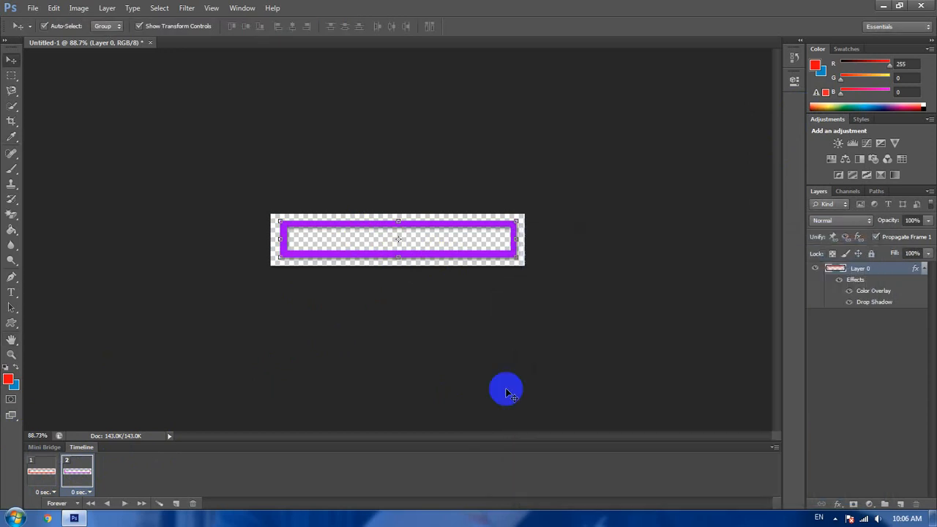
click(38, 472)
click(80, 472)
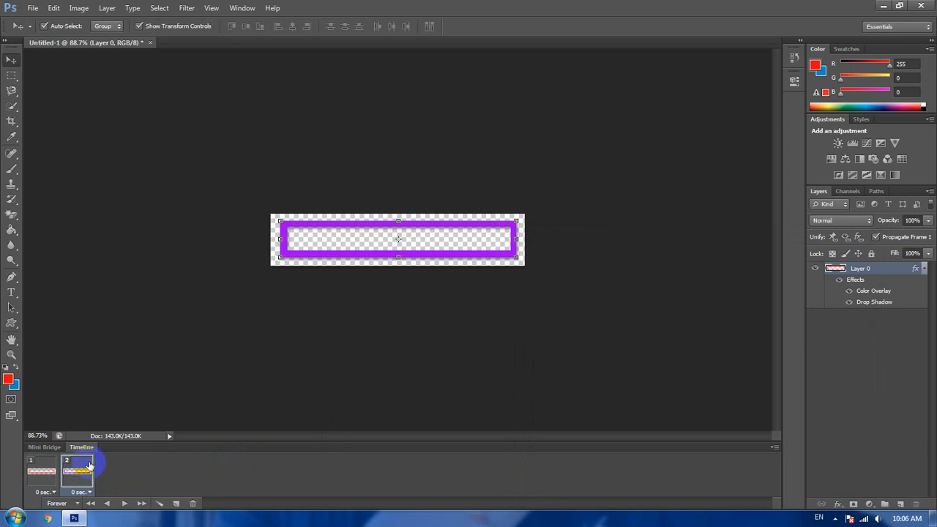
- Play the two-frame animation to preview the red and purple color change, and stop it
click(126, 505)
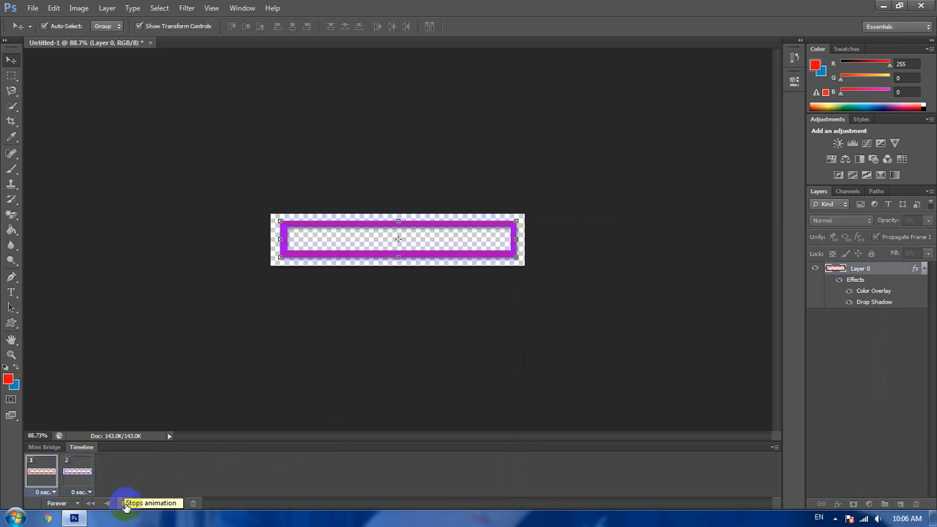
click(126, 504)
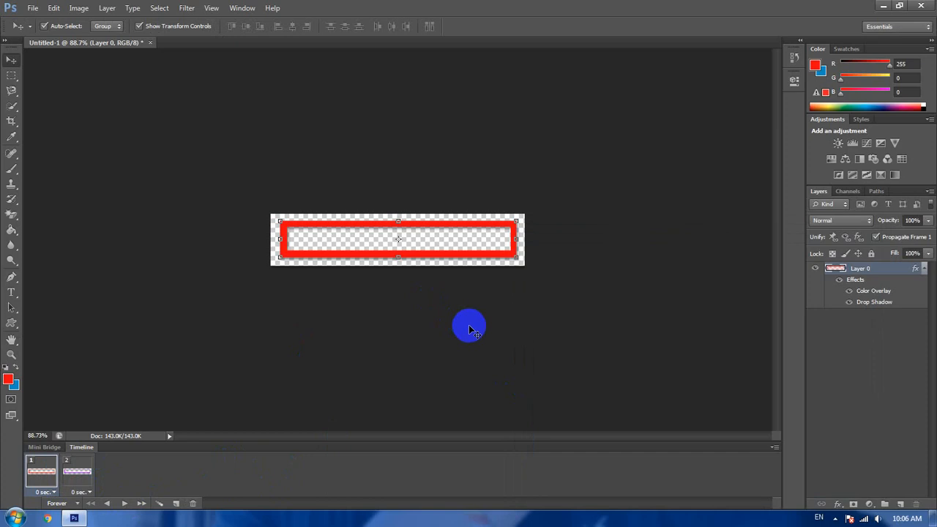
- Add animation frame 3 after frame 2 and set the layer's Color Overlay in it to blue, #000cff
click(79, 472)
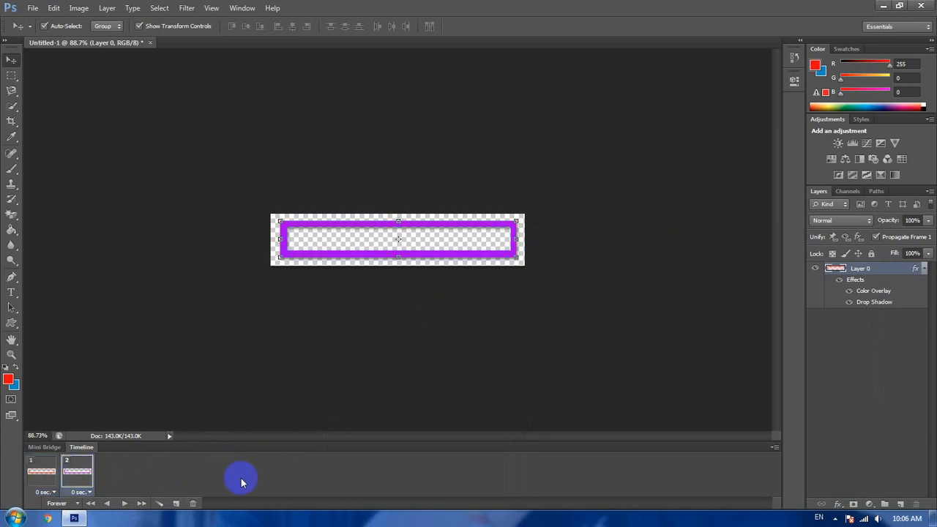
click(176, 504)
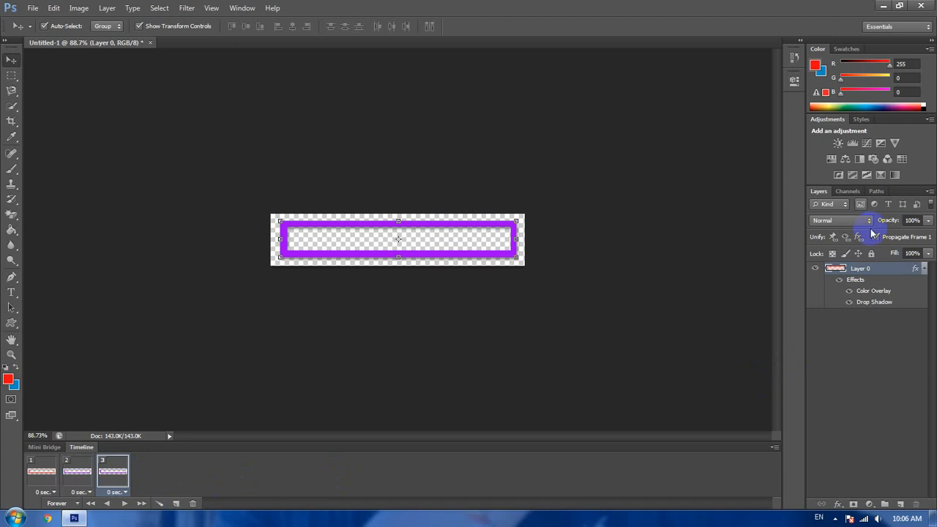
right_click(860, 270)
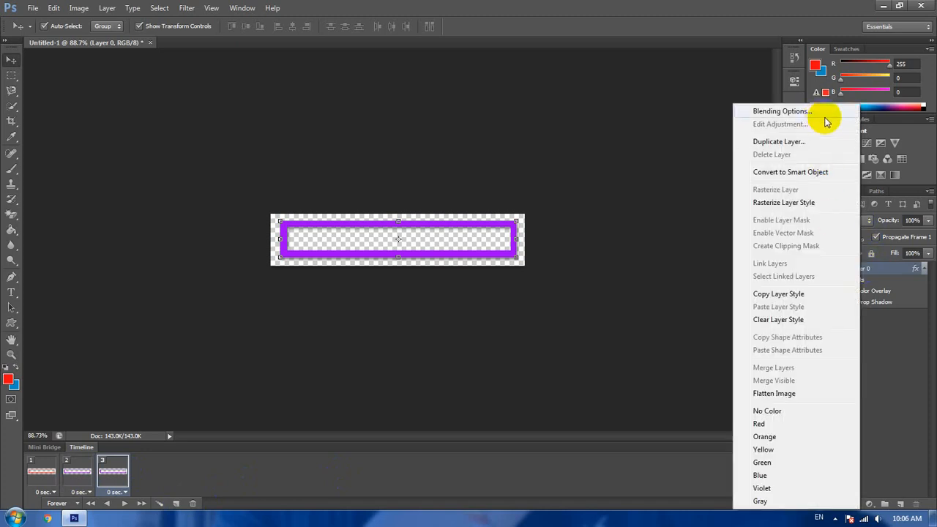
click(782, 110)
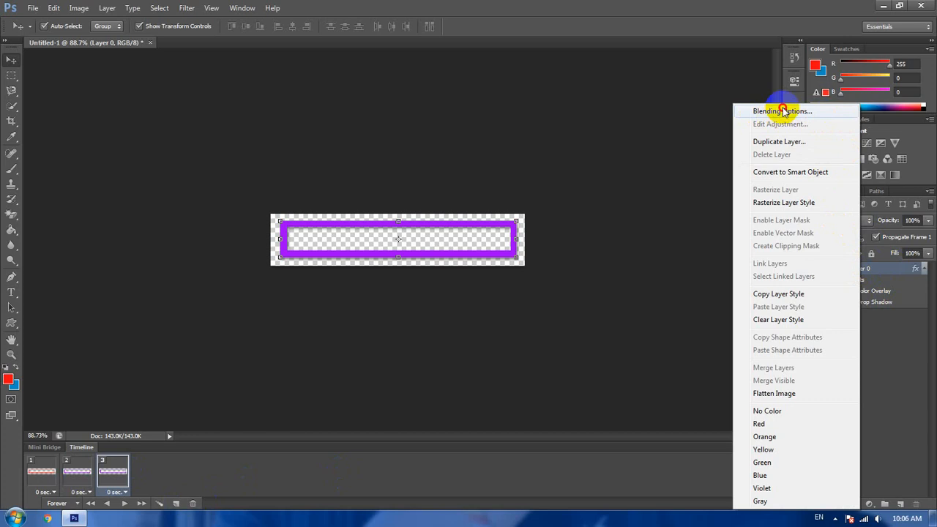
click(564, 370)
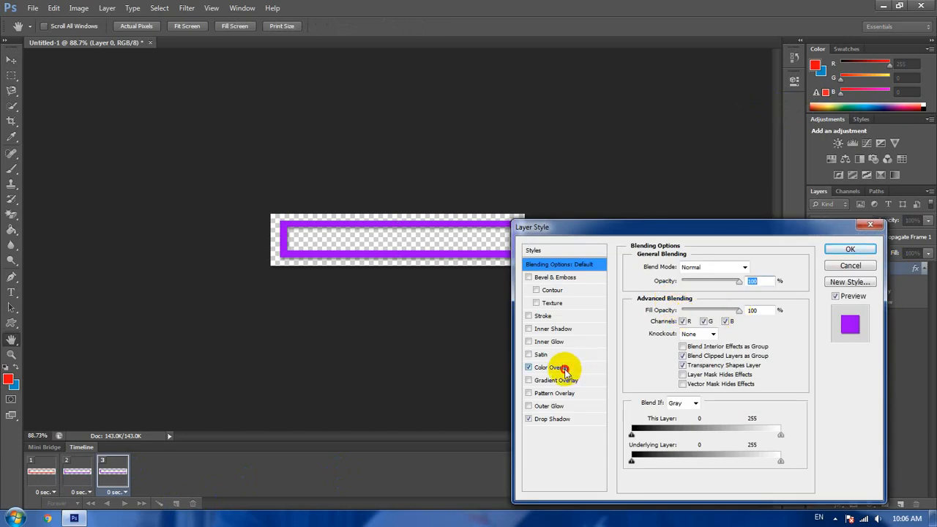
click(752, 266)
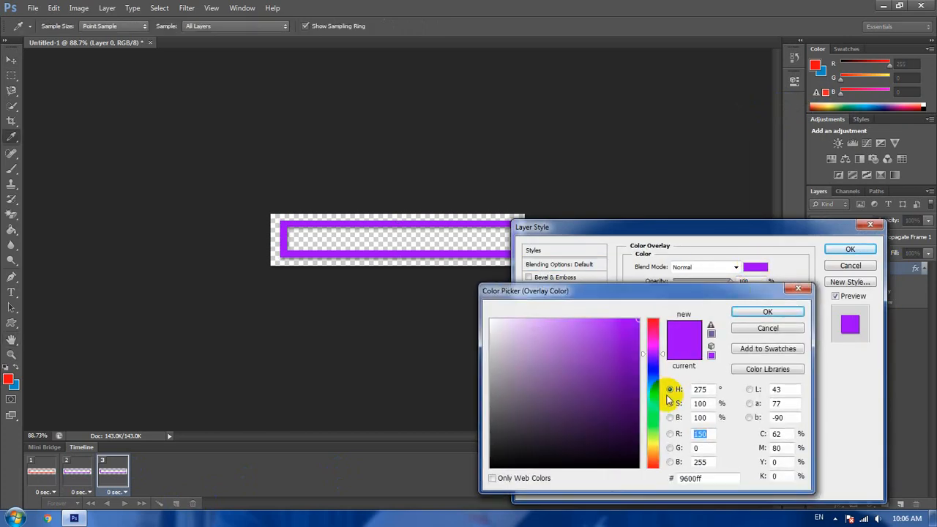
click(654, 371)
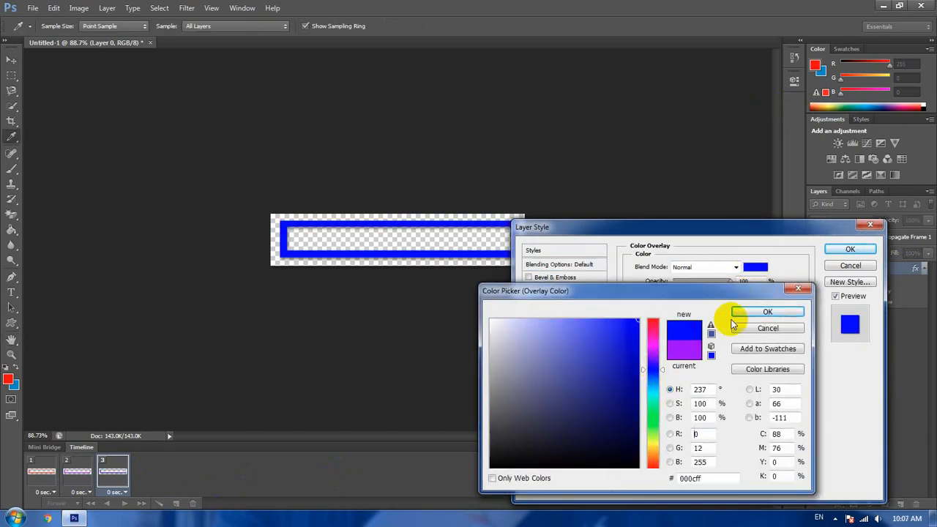
click(754, 314)
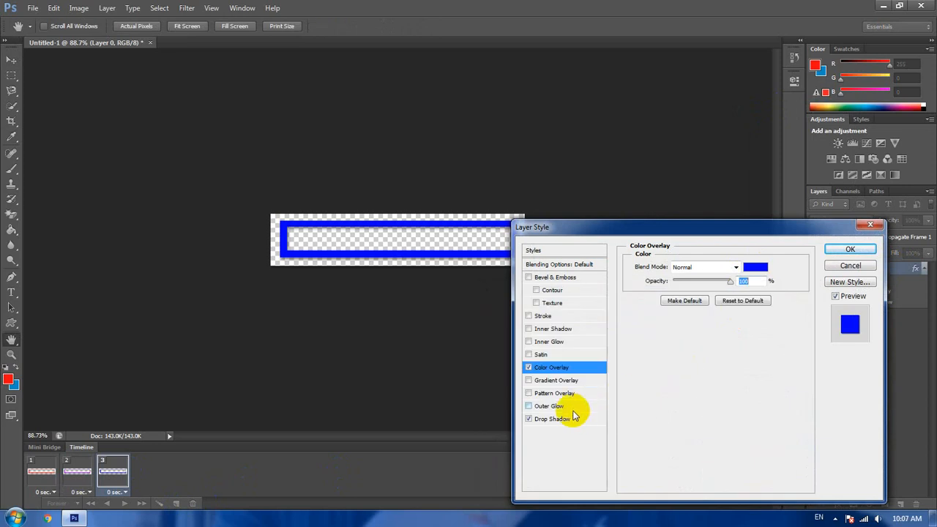
click(837, 251)
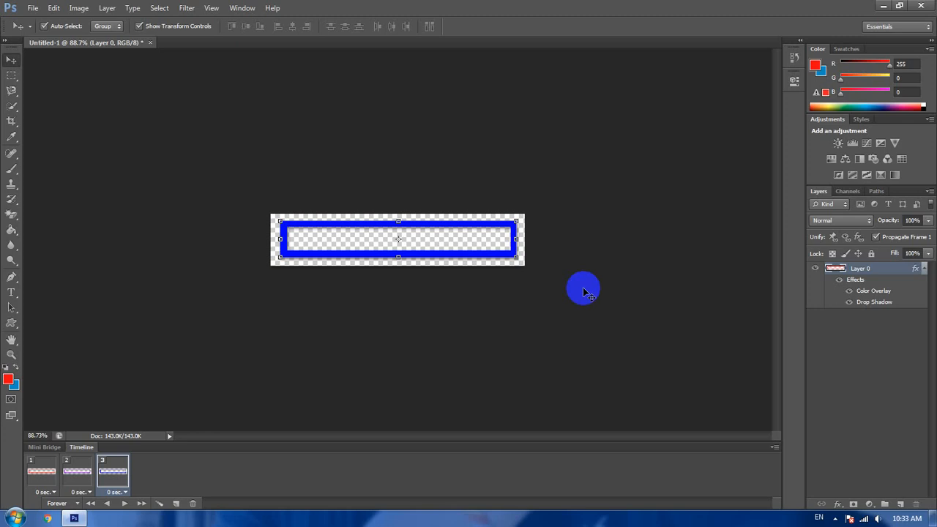
- Step through animation frames 1, 2 and 3 twice to compare the frame colors
click(49, 475)
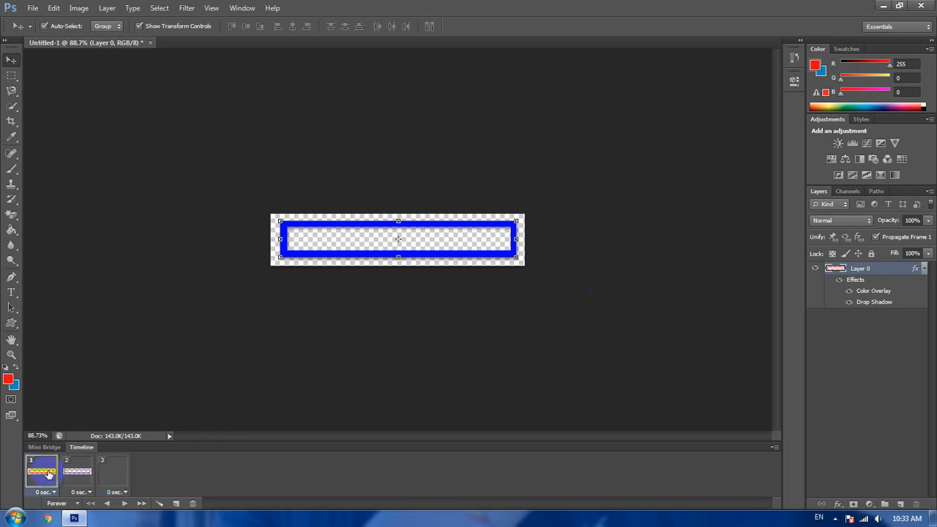
click(81, 475)
click(115, 476)
click(43, 475)
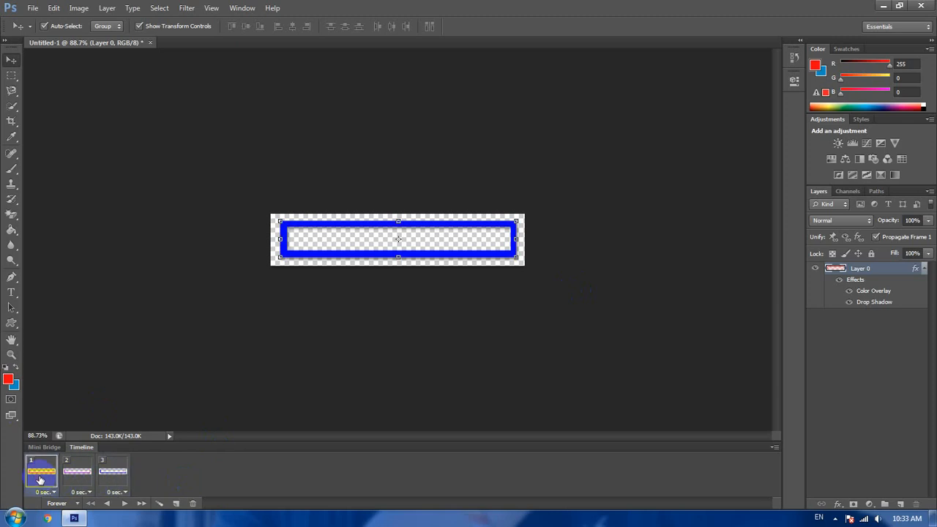
click(80, 475)
click(113, 476)
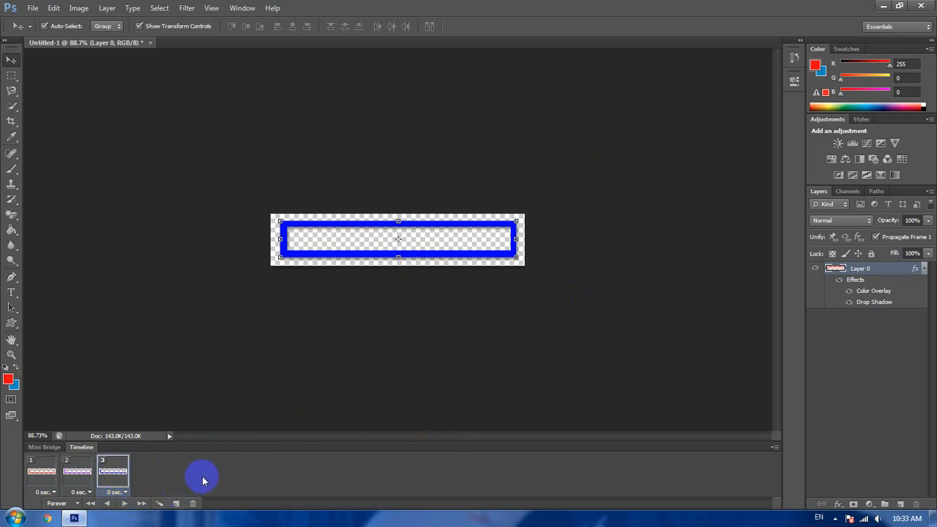
- Play and stop the three-frame animation, and view frame 1's delay options without choosing one
click(124, 503)
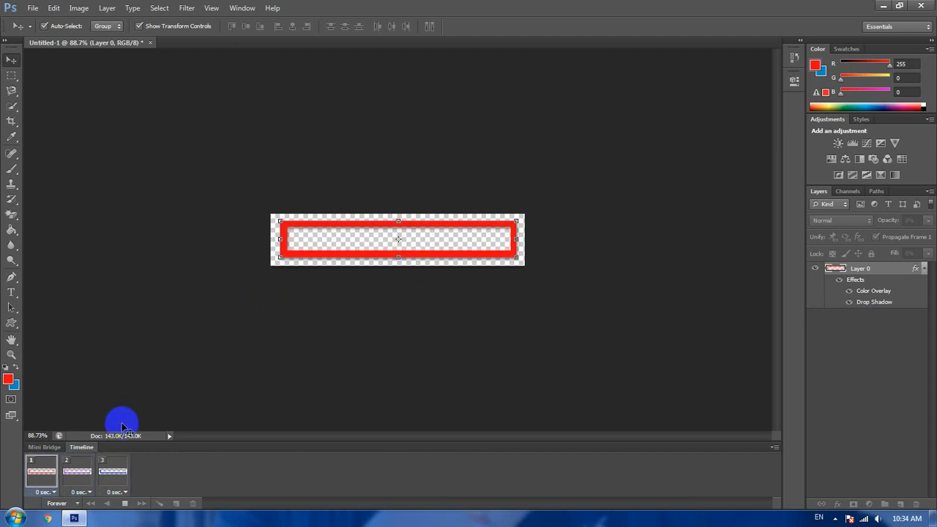
click(125, 503)
click(46, 493)
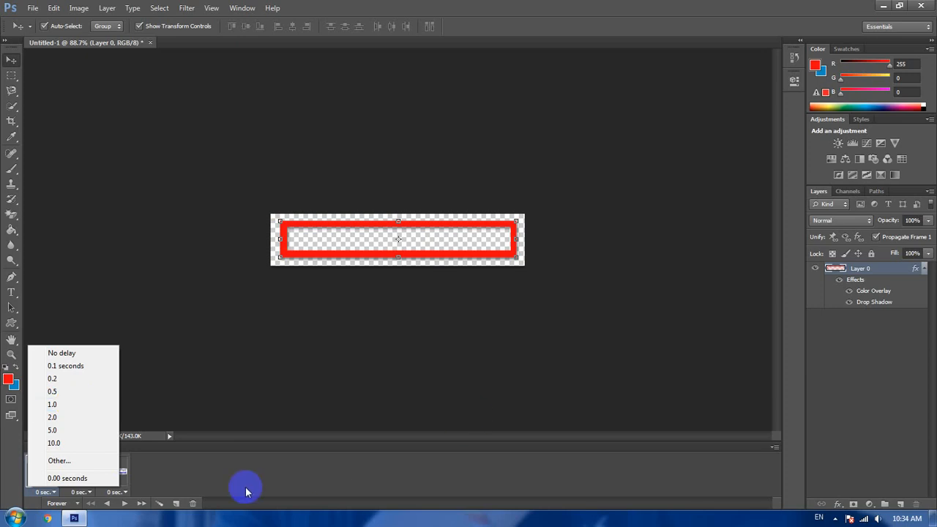
click(290, 467)
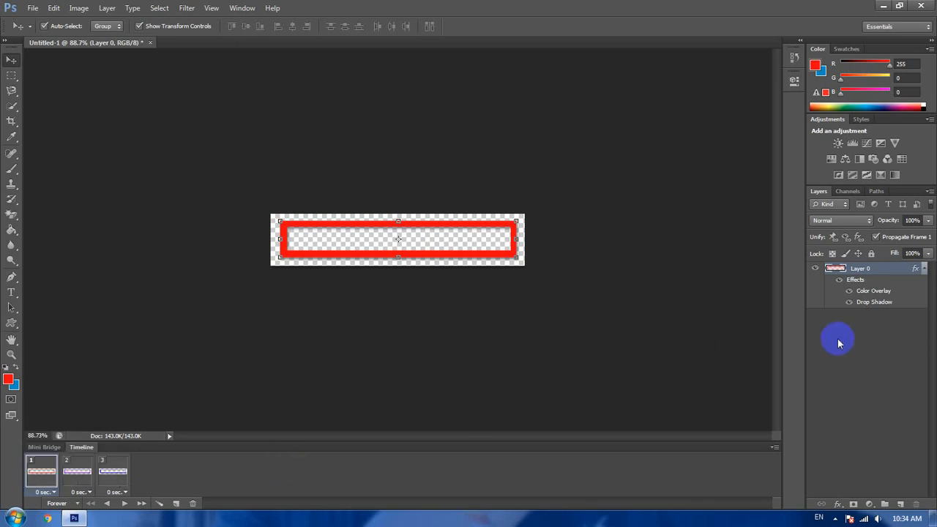
- Add animation frame 4 after frame 3 and set the layer's Color Overlay in it to green, #00ff5a
click(113, 471)
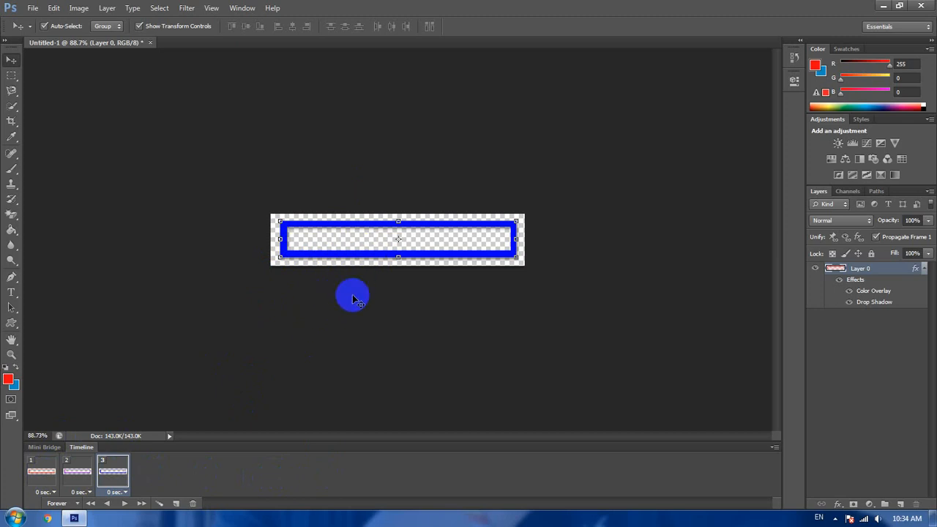
click(178, 503)
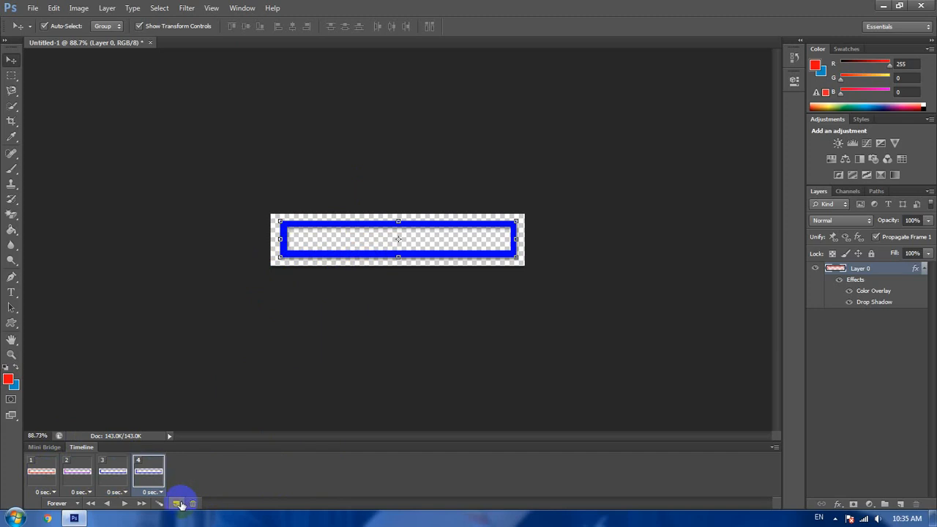
right_click(853, 271)
click(775, 111)
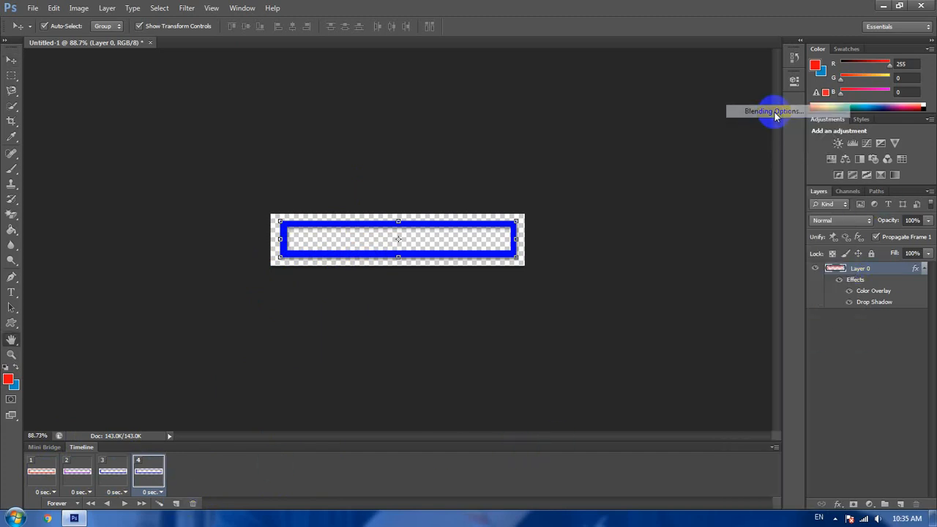
click(559, 366)
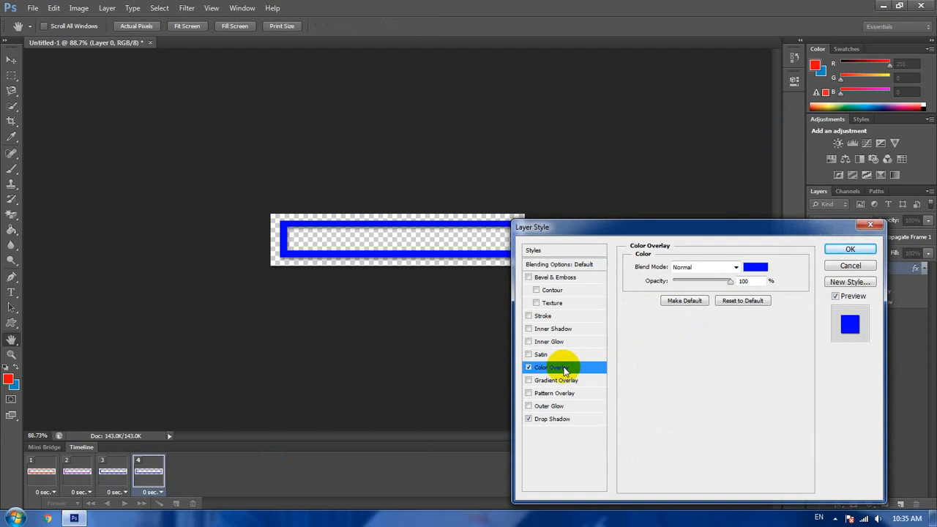
click(756, 266)
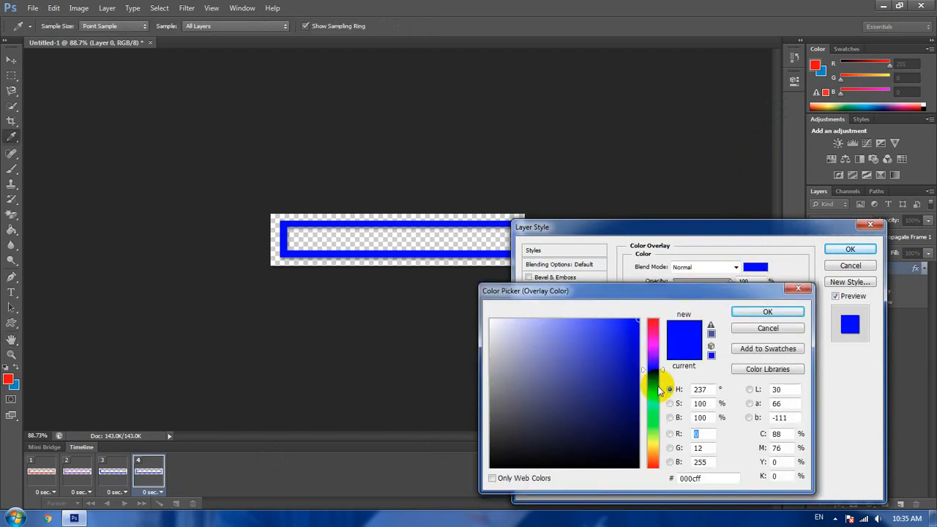
click(655, 414)
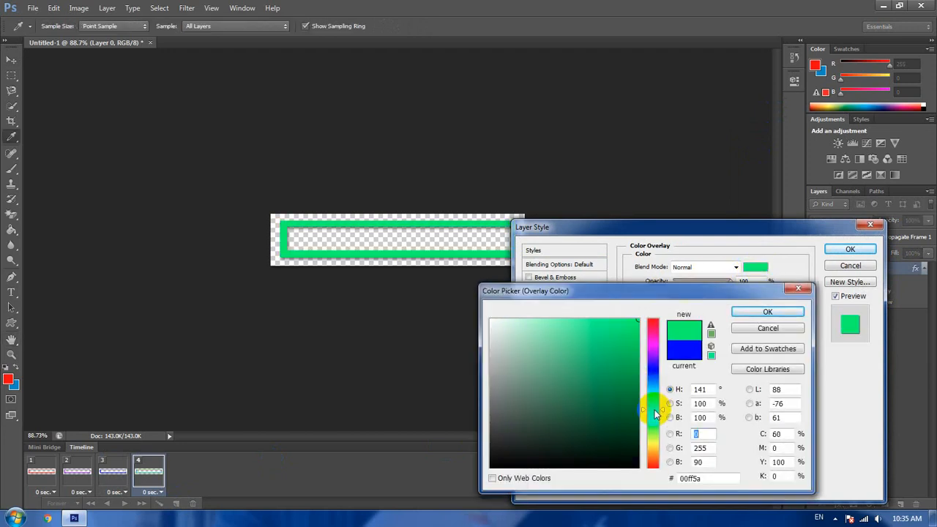
click(767, 311)
click(850, 249)
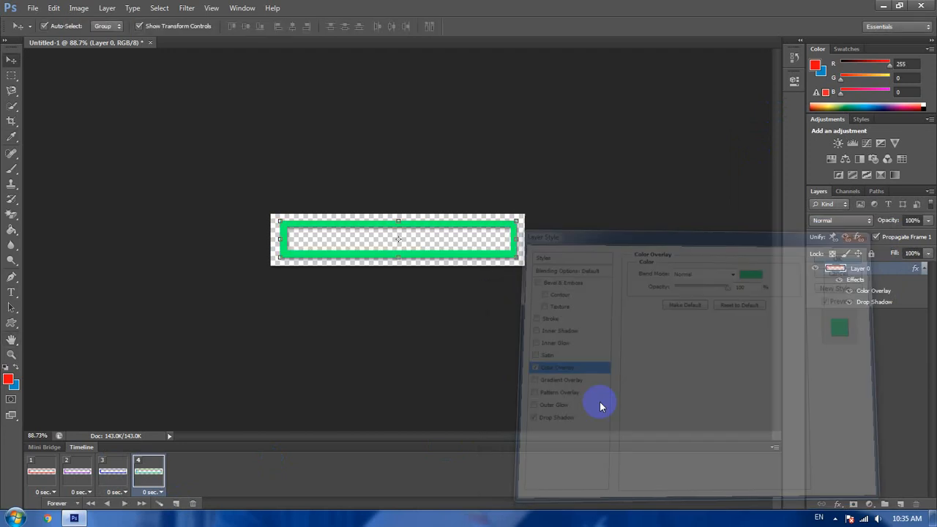
- Add animation frame 5 after frame 4 and set the layer's Color Overlay in it to light blue, #00e4ff
click(176, 503)
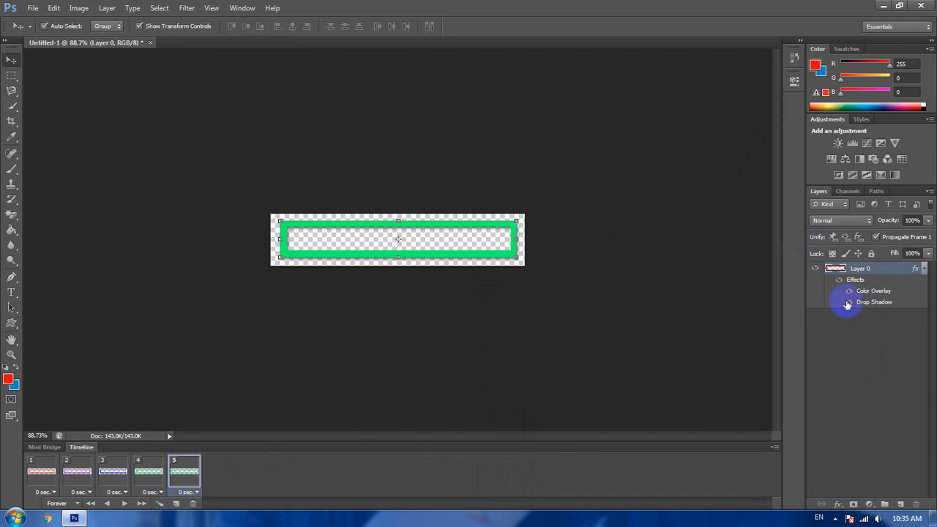
right_click(866, 269)
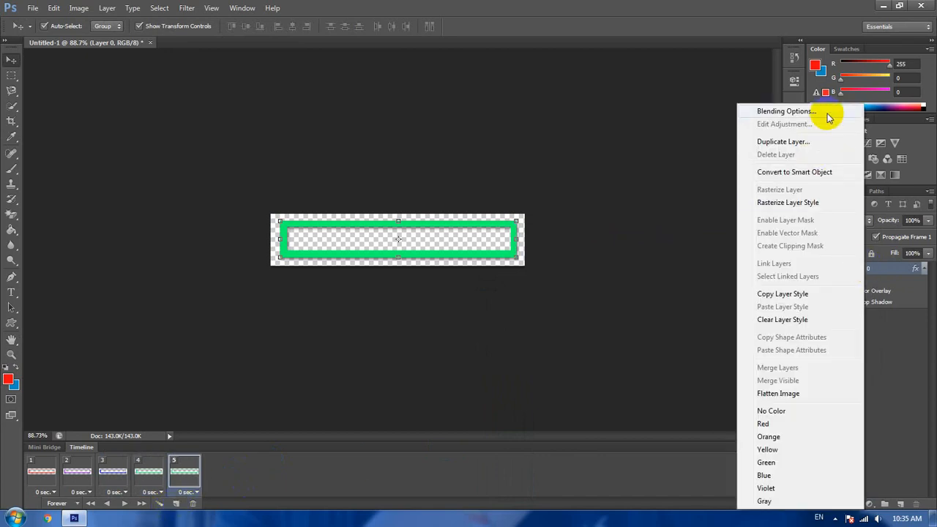
click(783, 111)
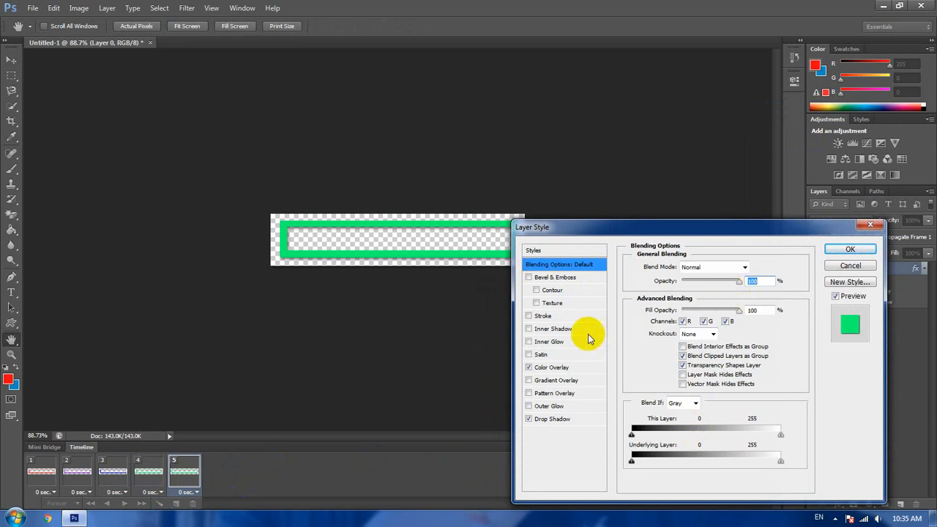
click(564, 368)
click(755, 266)
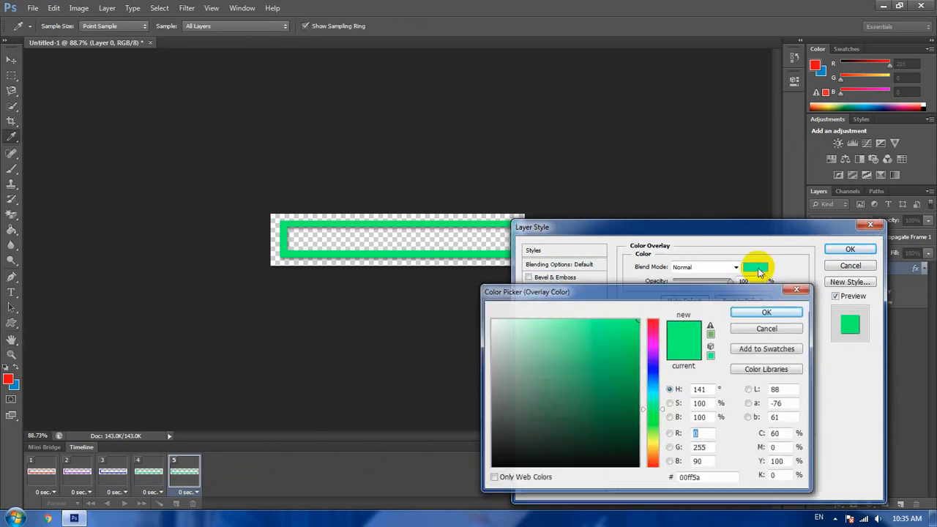
click(656, 393)
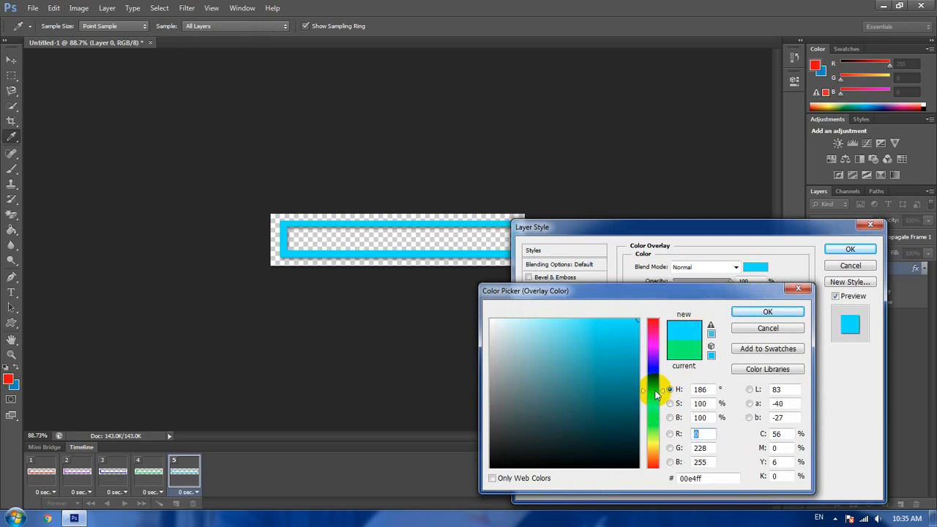
click(767, 312)
click(842, 251)
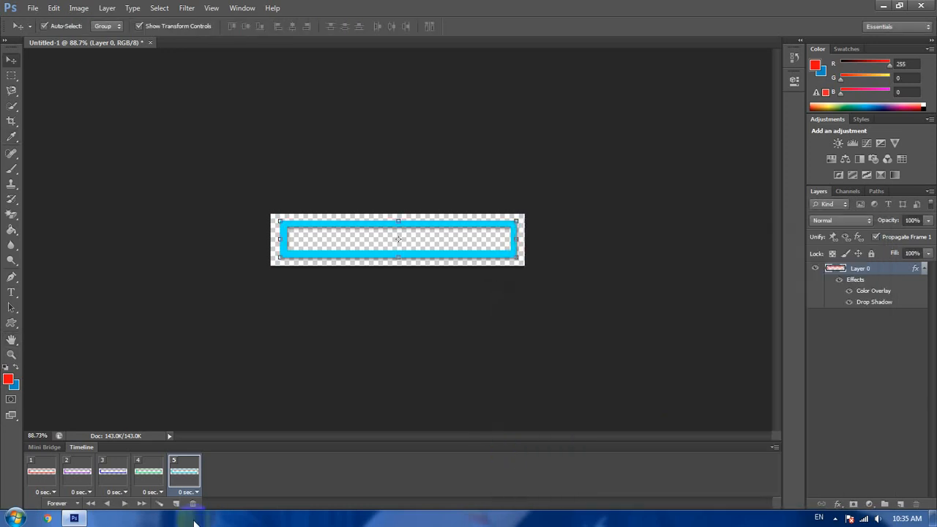
- Play the five-frame animation to preview all the color changes, and stop it
click(127, 506)
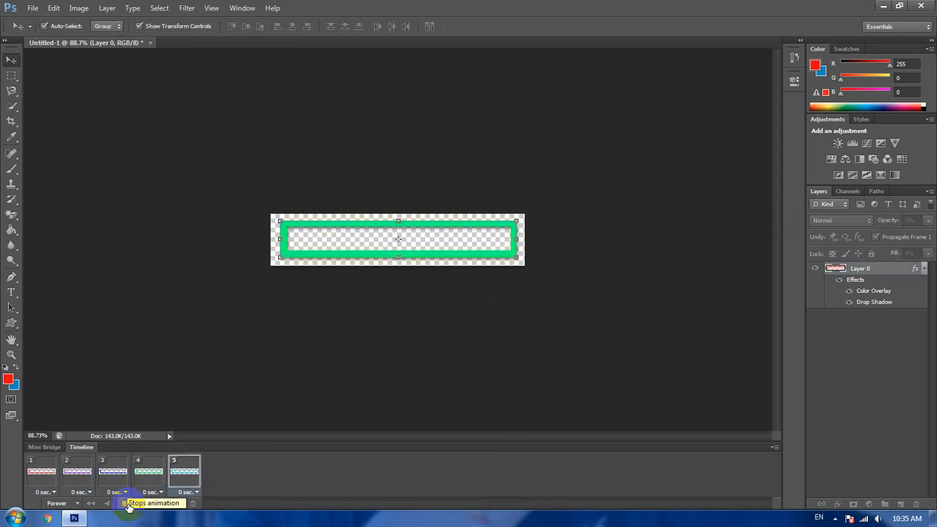
click(127, 505)
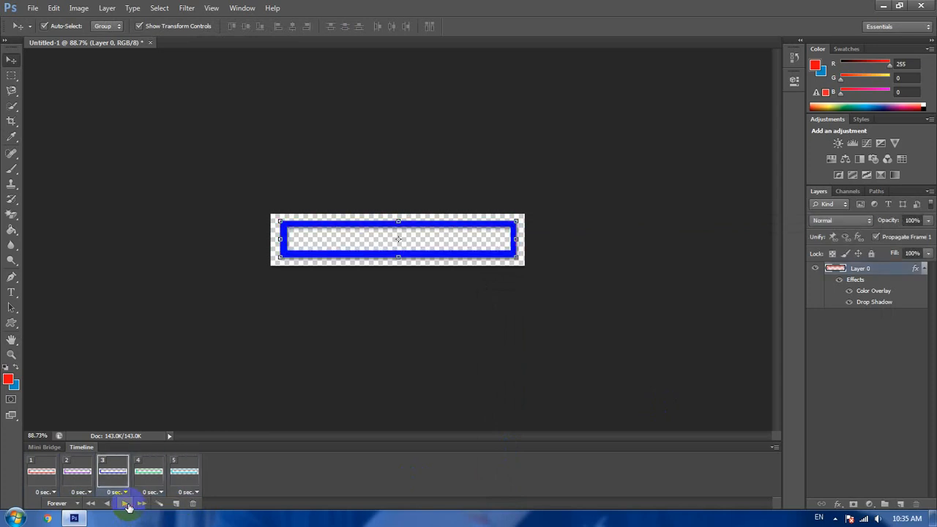
- Add animation frame 6 after frame 5 and set the layer's Color Overlay in it to black, #000000
click(185, 472)
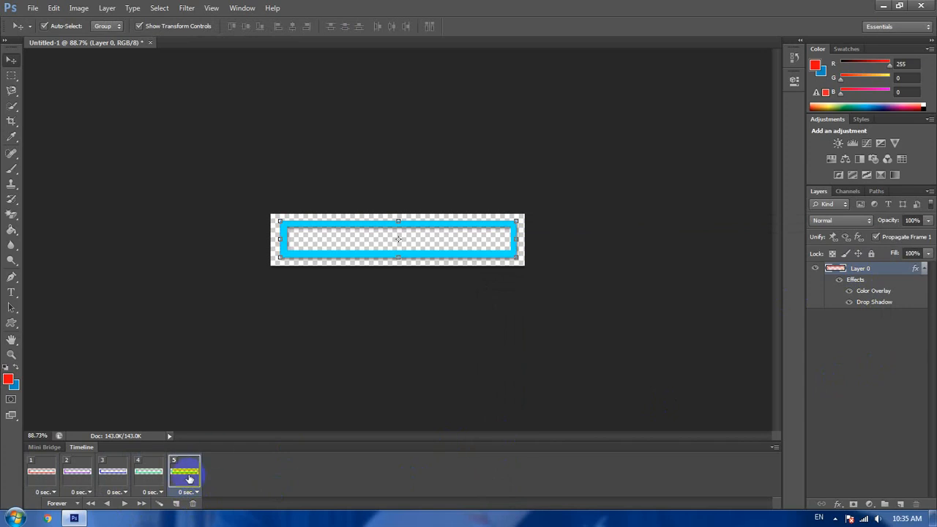
click(177, 504)
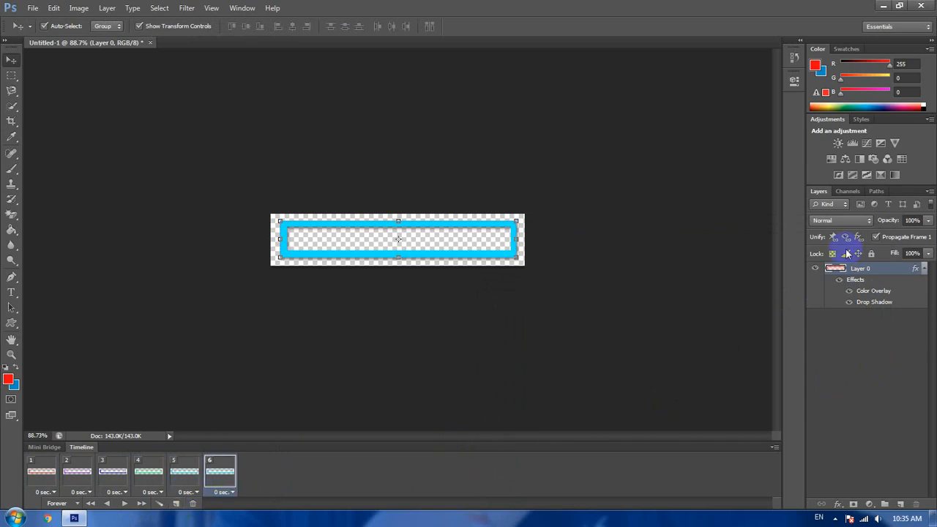
right_click(869, 271)
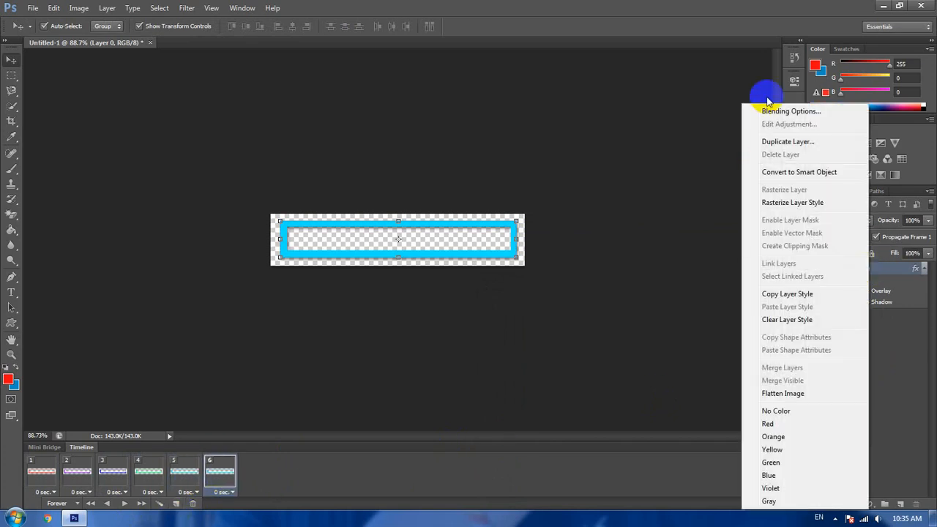
click(772, 110)
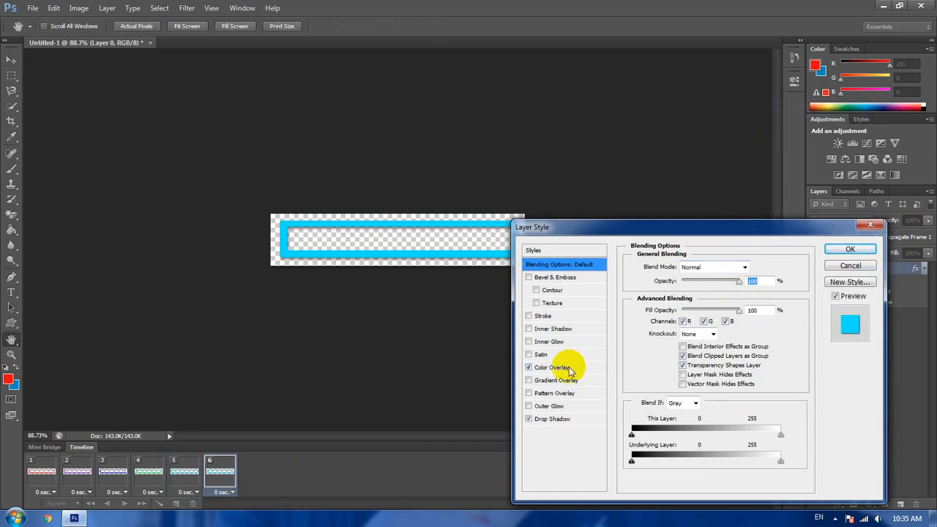
click(563, 366)
click(754, 267)
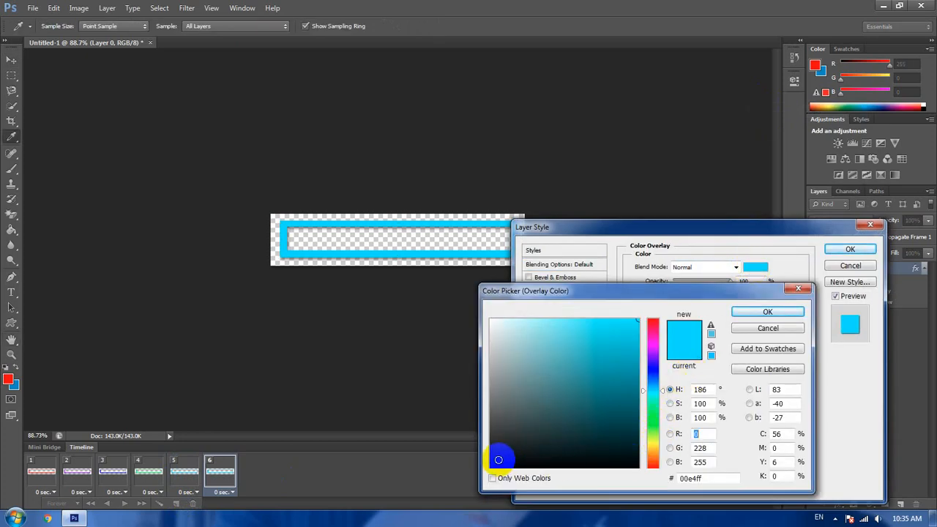
drag(500, 456, 485, 473)
click(766, 312)
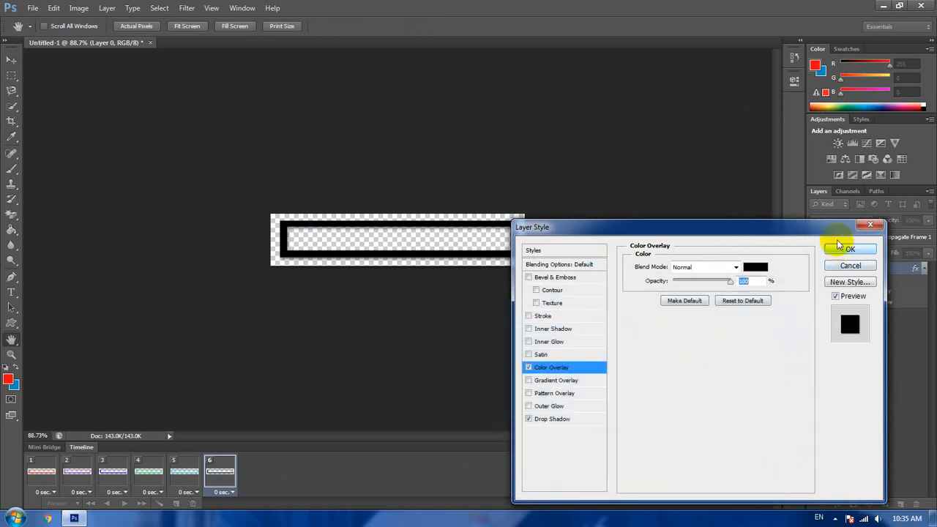
click(841, 250)
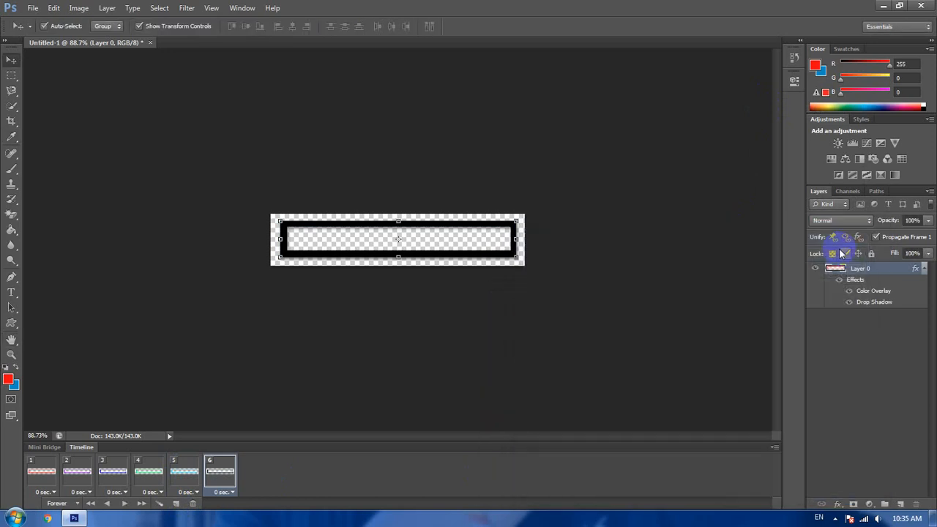
- Add animation frame 7 after frame 6 and set the layer's Color Overlay in it to yellow, #ebfa03
click(177, 503)
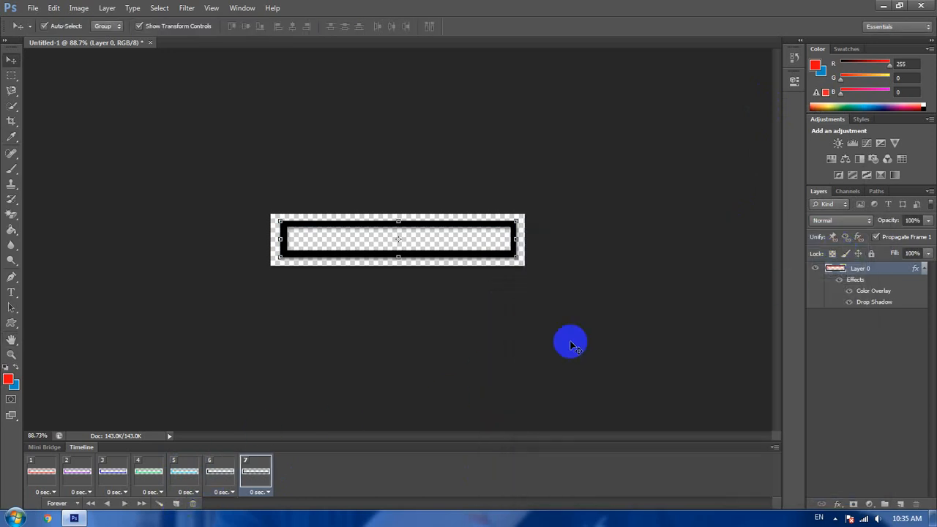
right_click(843, 268)
click(774, 241)
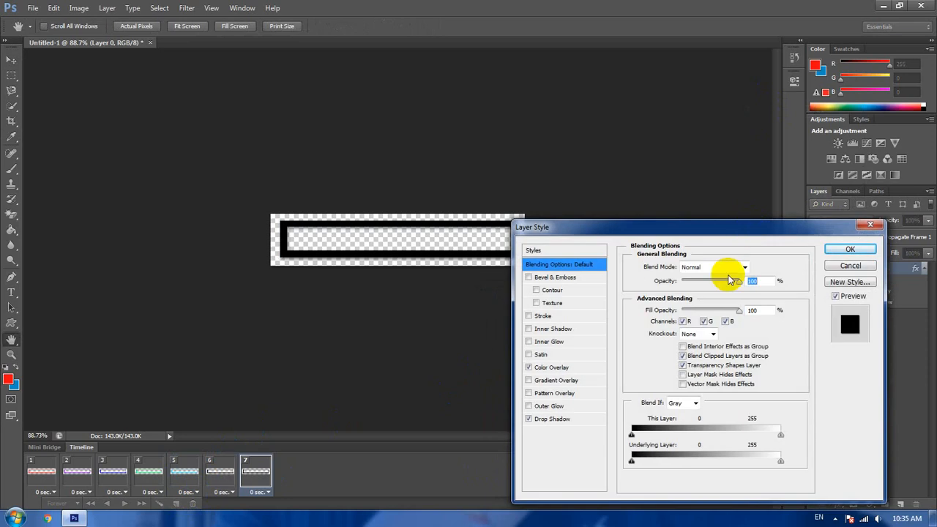
click(562, 368)
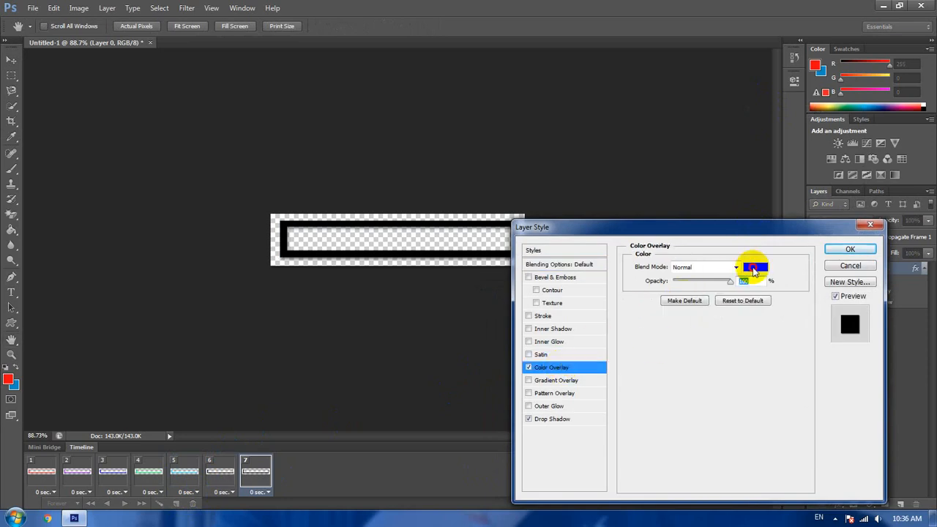
click(754, 267)
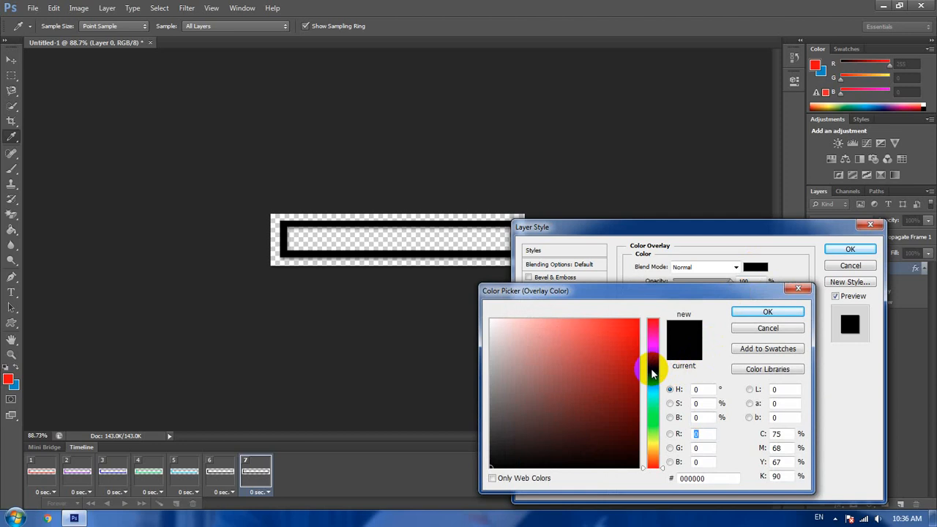
click(654, 442)
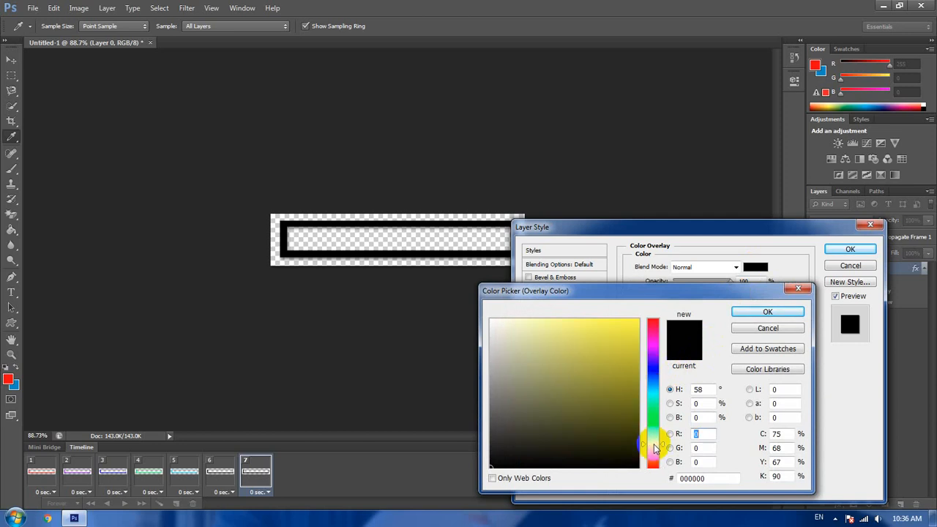
drag(654, 445, 655, 438)
click(637, 322)
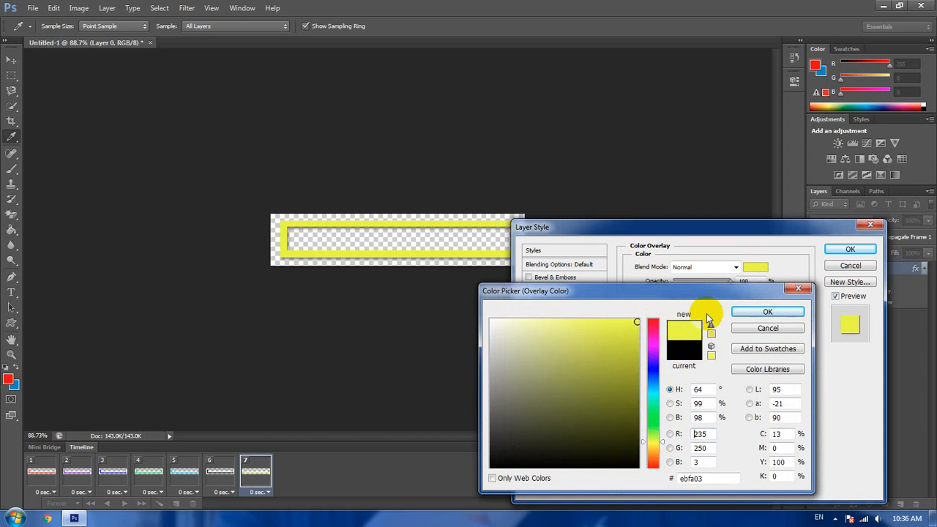
click(766, 313)
click(849, 252)
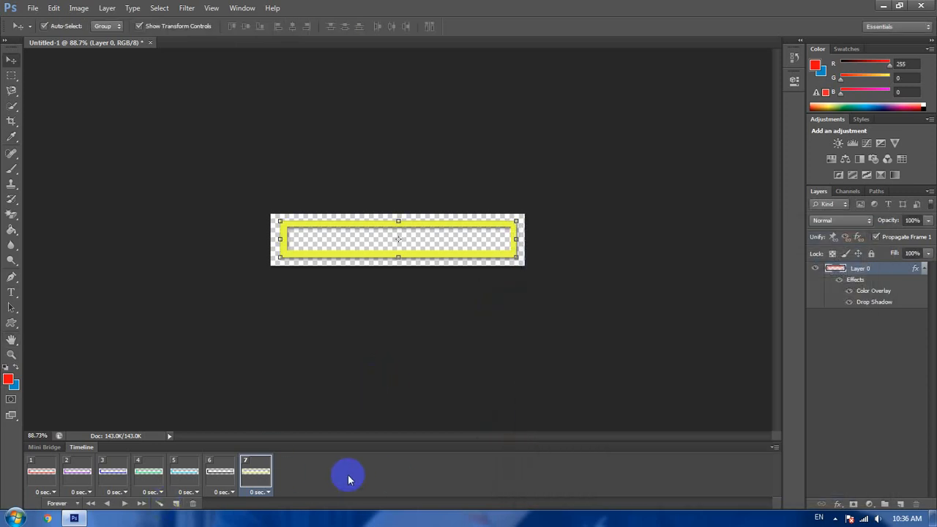
- Play the seven-frame animation to preview the color changes, and stop it
click(126, 503)
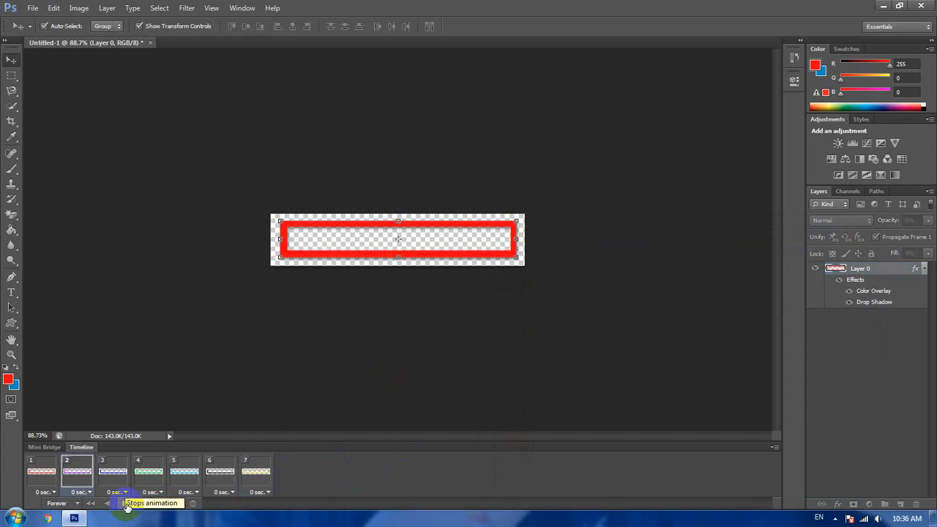
click(128, 504)
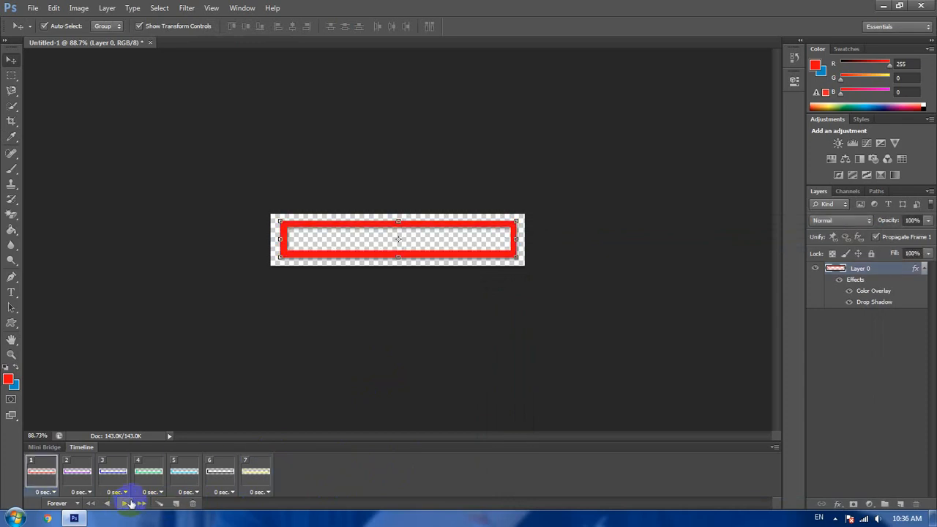
- Add animation frame 8 after frame 7 and set the layer's Color Overlay in it to white, #ffffff
click(256, 475)
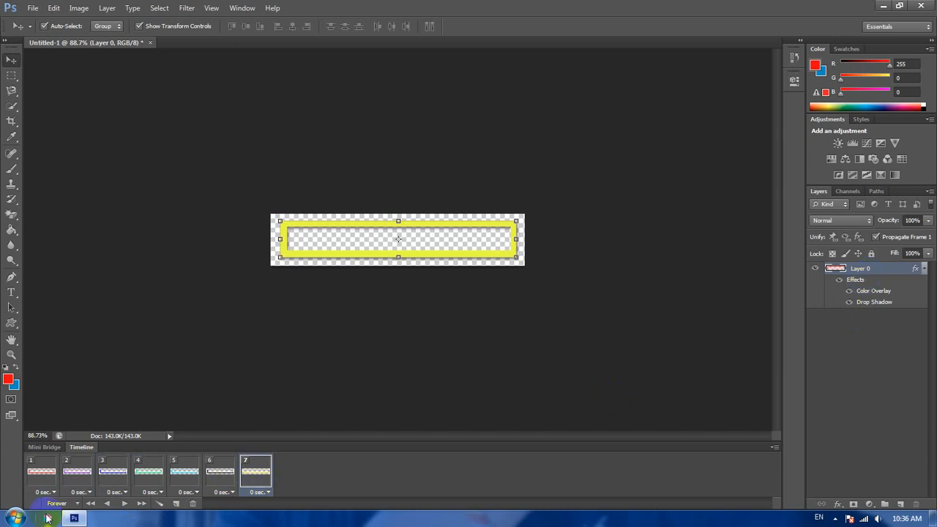
click(176, 504)
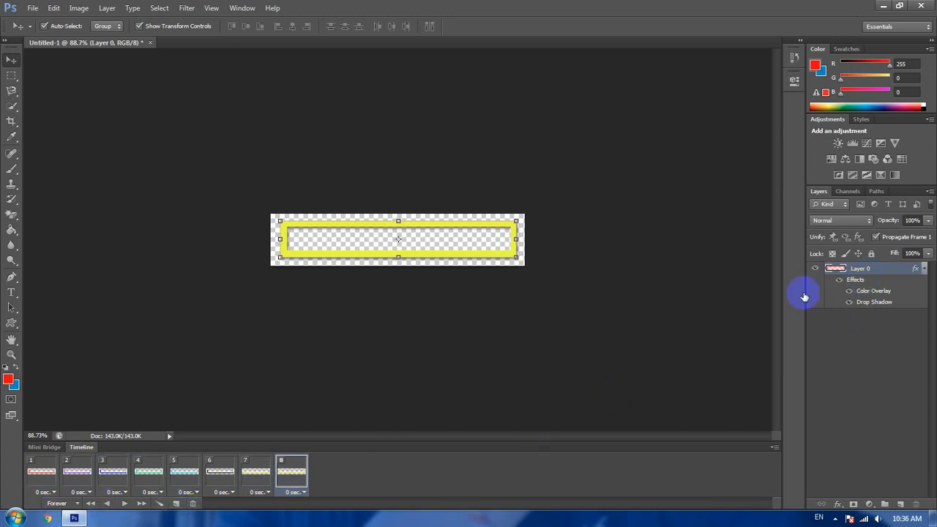
right_click(875, 277)
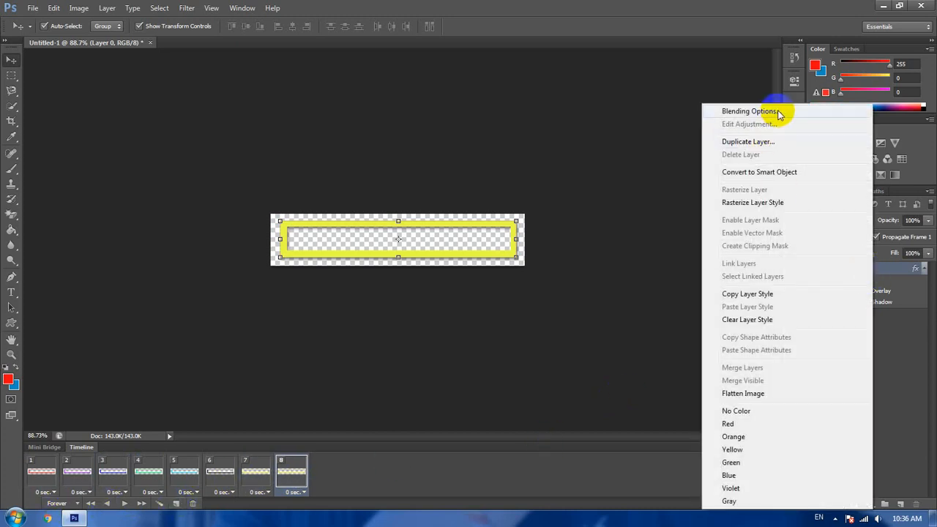
click(776, 111)
click(564, 368)
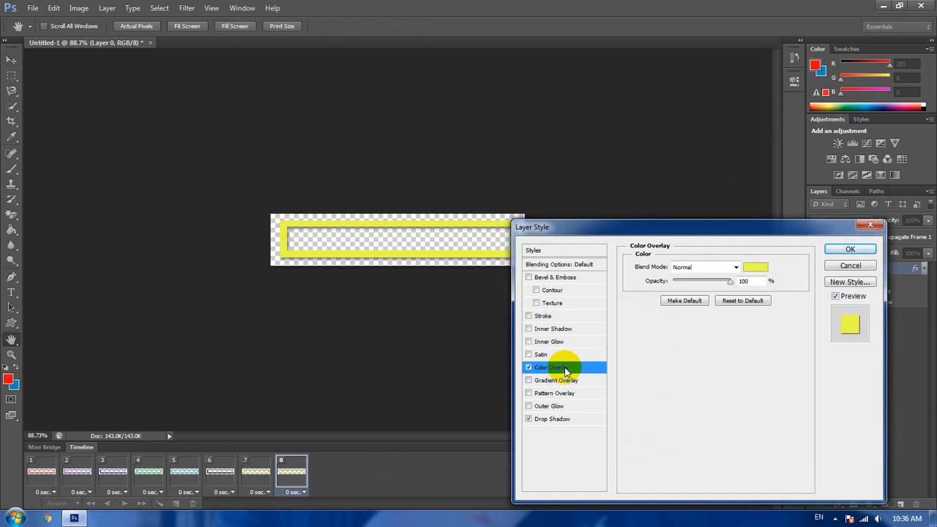
click(757, 267)
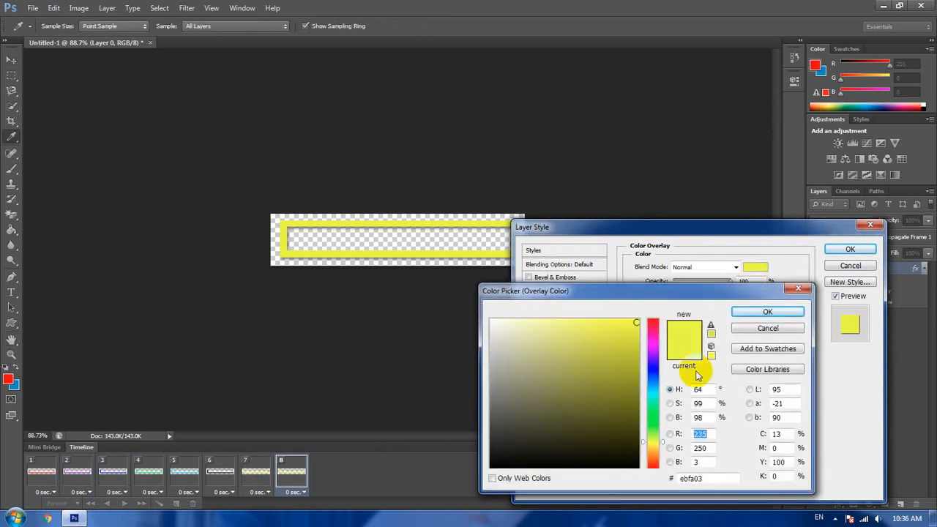
click(656, 325)
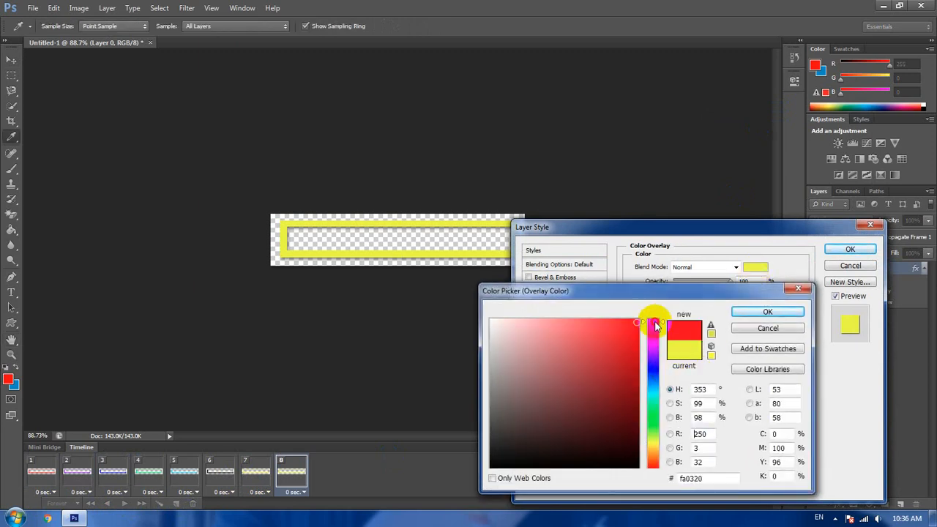
drag(656, 325, 659, 442)
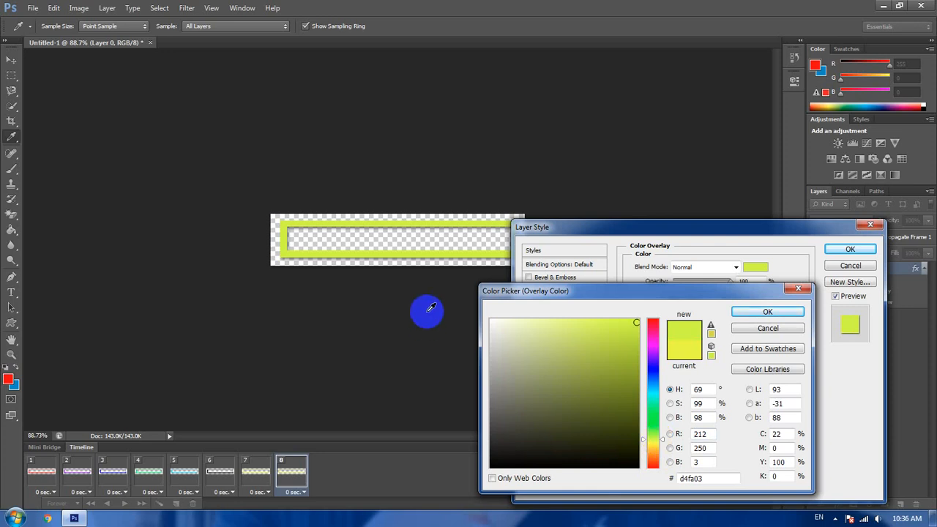
click(492, 320)
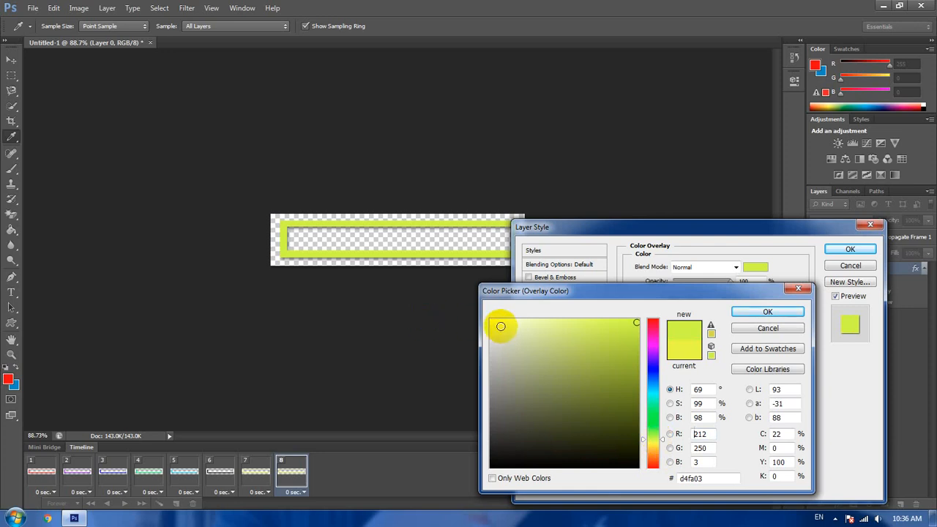
click(767, 312)
click(849, 249)
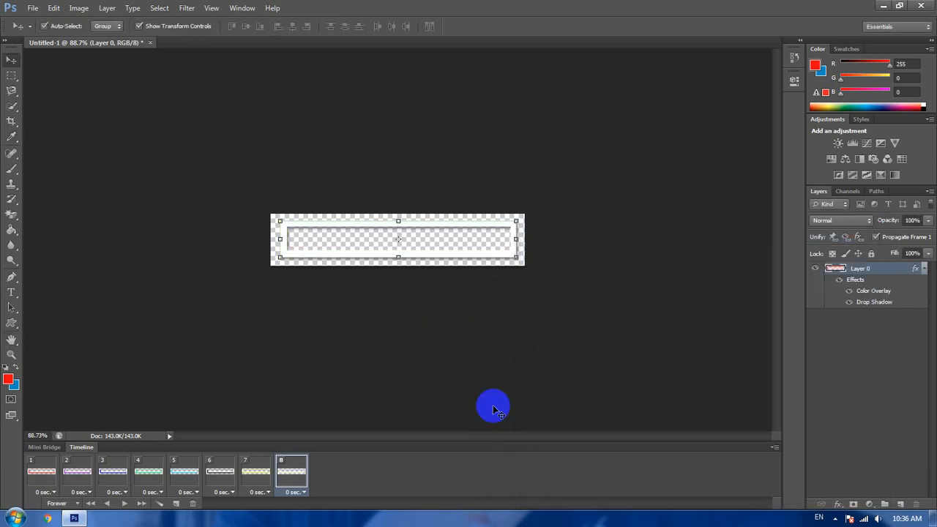
- Add animation frame 9 after frame 8 and set the layer's Color Overlay in it to red, #fa0029
click(175, 504)
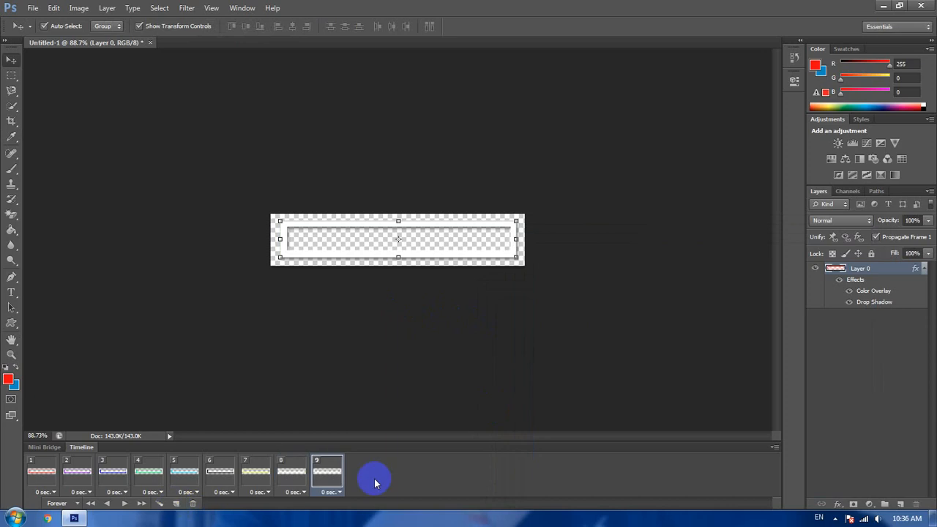
right_click(866, 271)
click(741, 109)
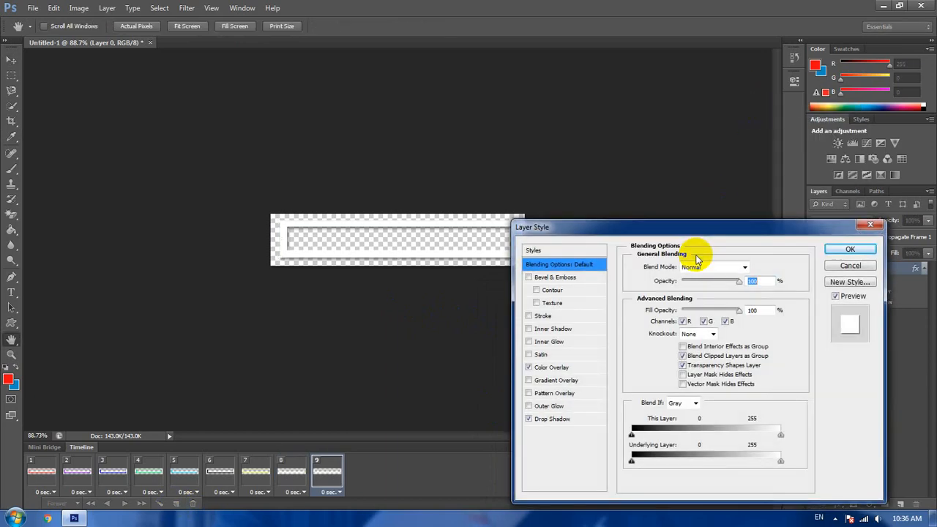
click(567, 367)
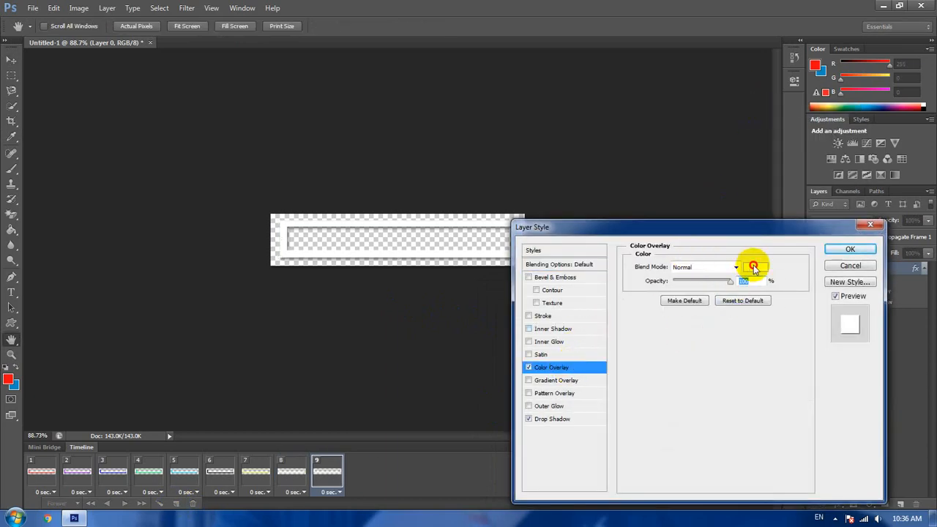
click(754, 267)
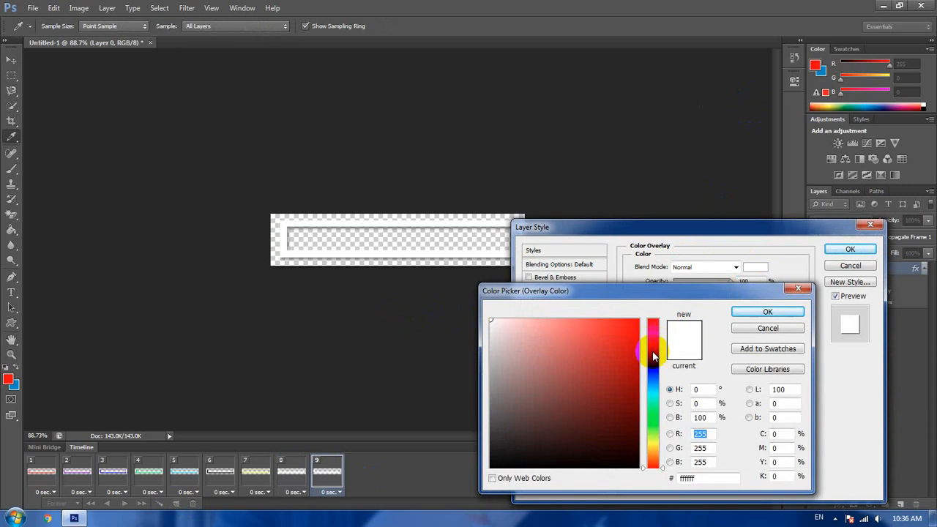
click(656, 374)
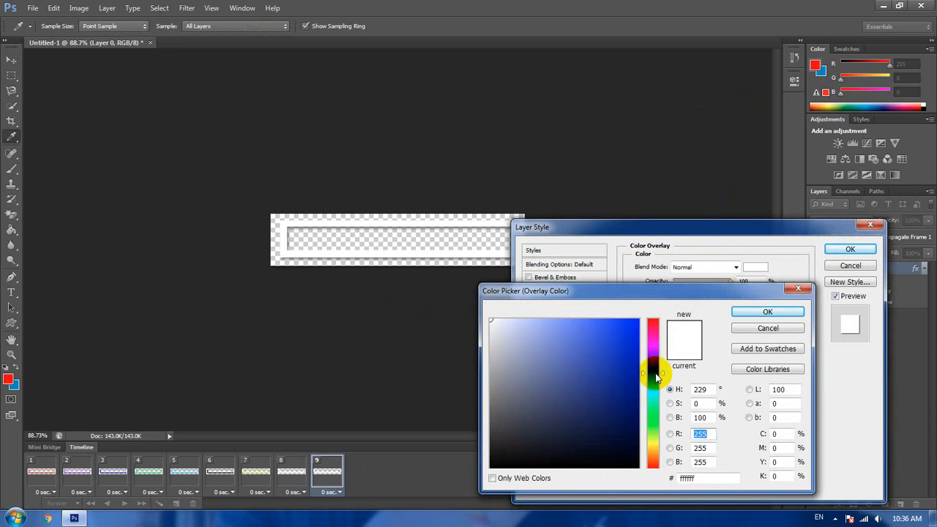
drag(622, 325, 629, 352)
click(569, 371)
mouse_move(656, 389)
mouse_down()
mouse_move(652, 431)
mouse_move(653, 375)
mouse_move(656, 401)
mouse_move(658, 390)
mouse_up()
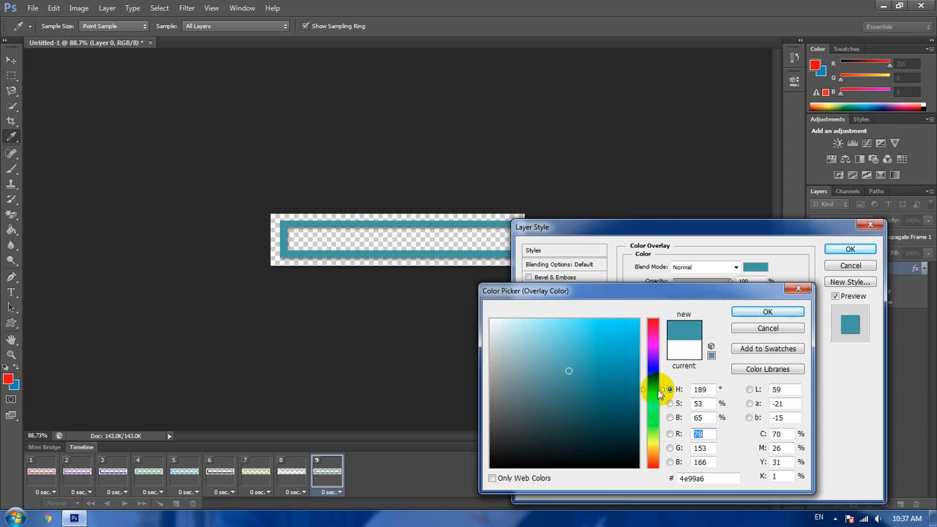
drag(649, 440, 653, 328)
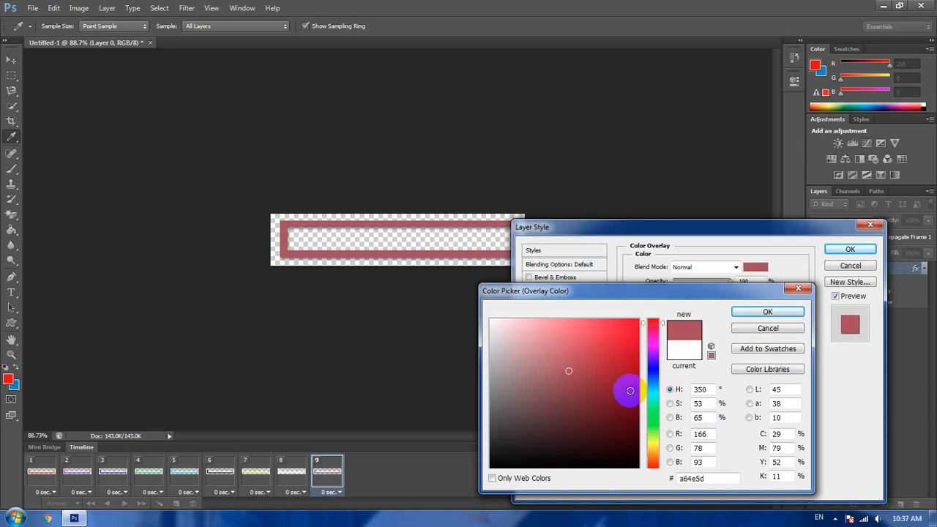
click(638, 320)
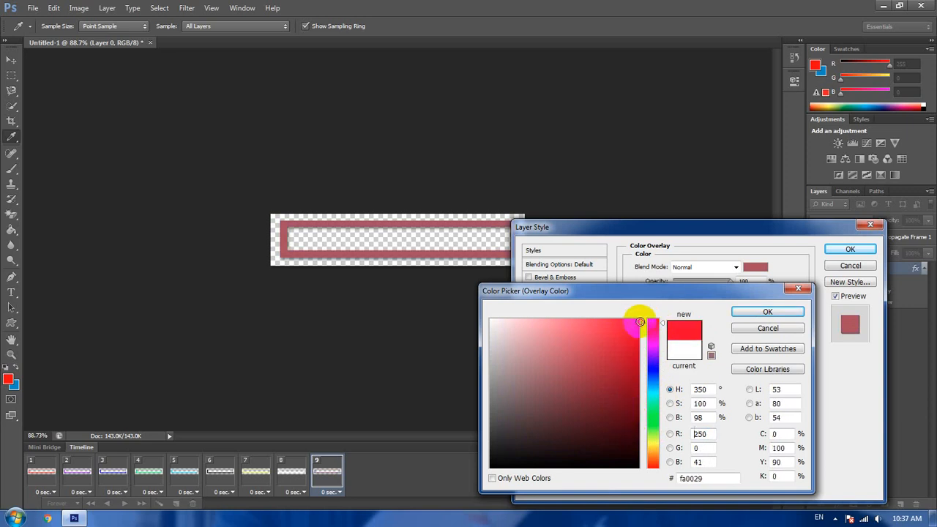
click(768, 313)
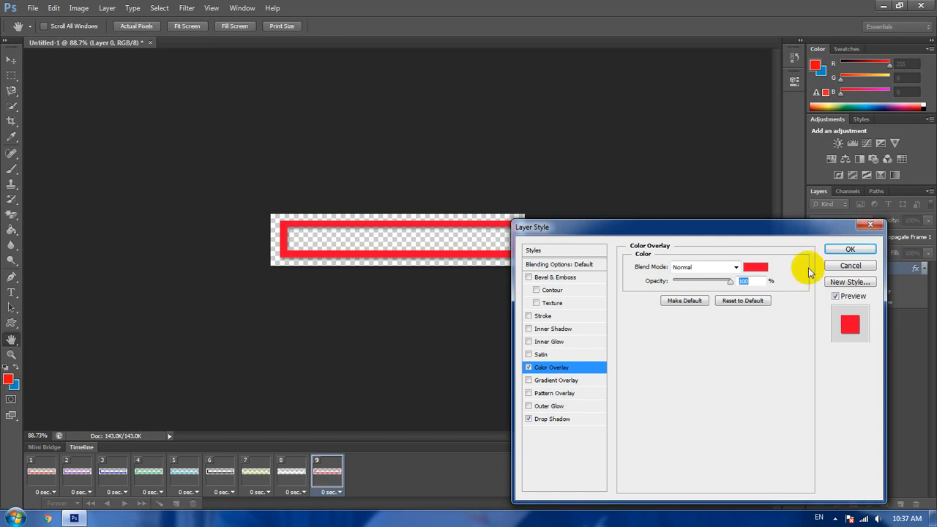
click(848, 250)
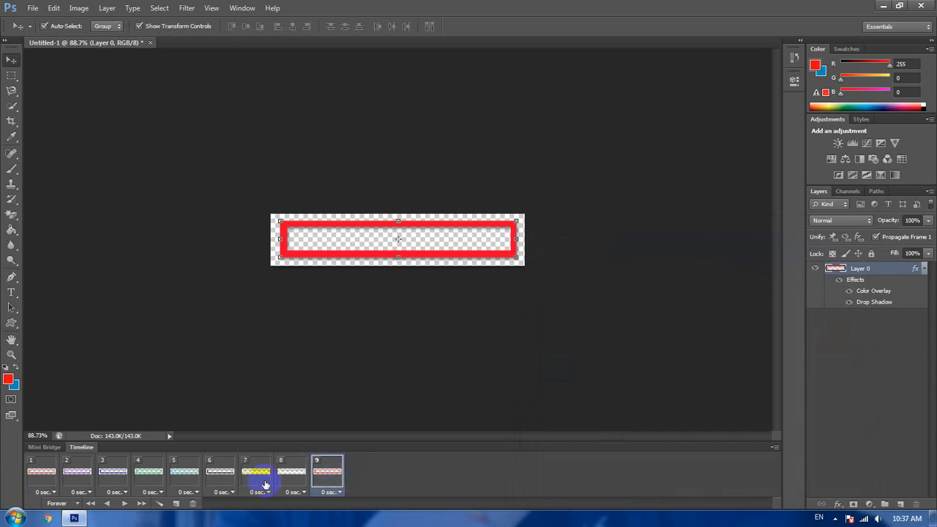
- Add animation frame 10 after frame 9 and set the layer's Color Overlay in it to blue, #1e00ff
click(178, 503)
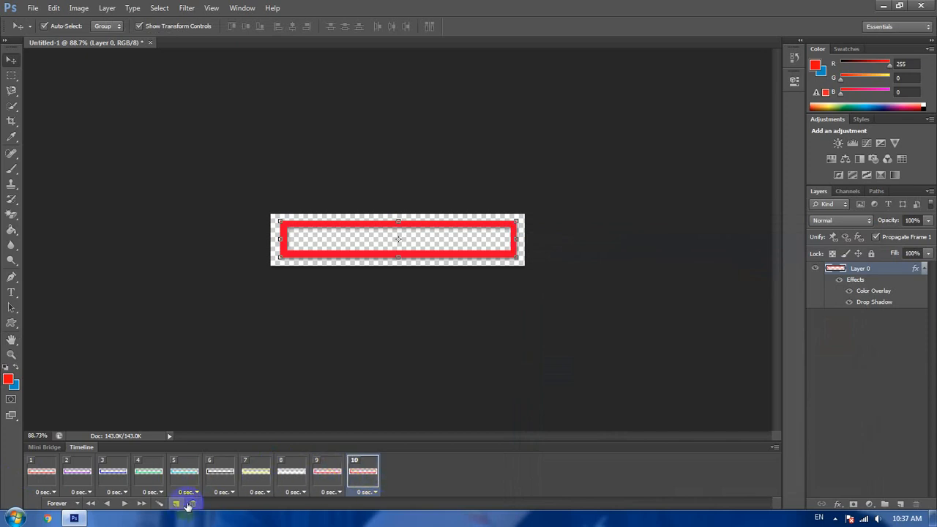
right_click(876, 271)
click(801, 107)
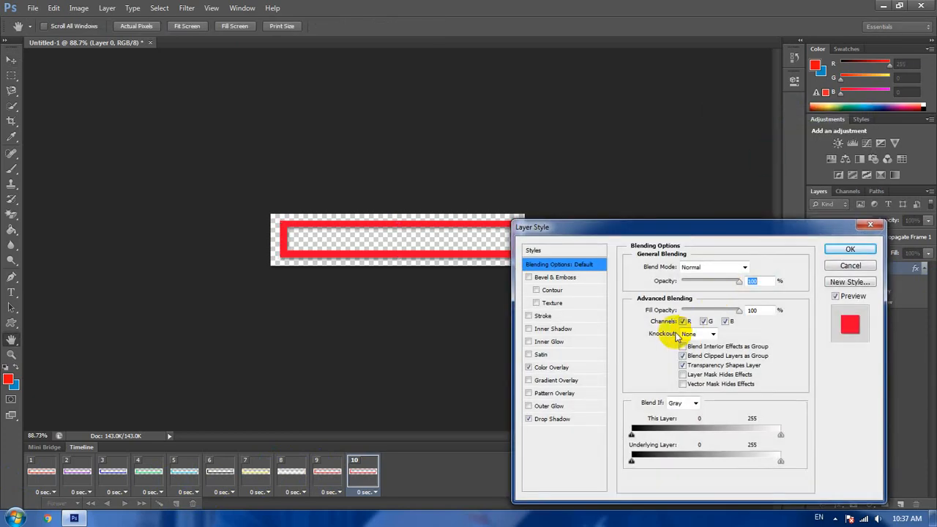
click(562, 367)
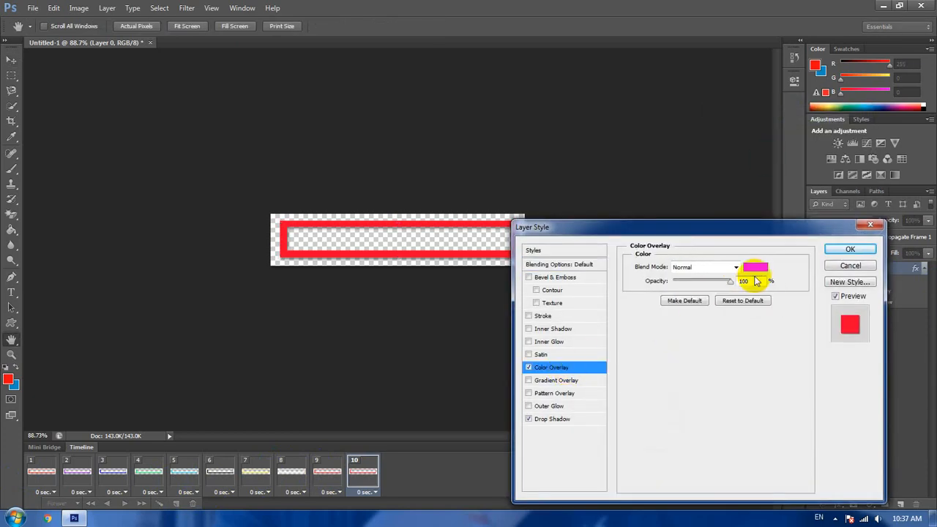
click(755, 266)
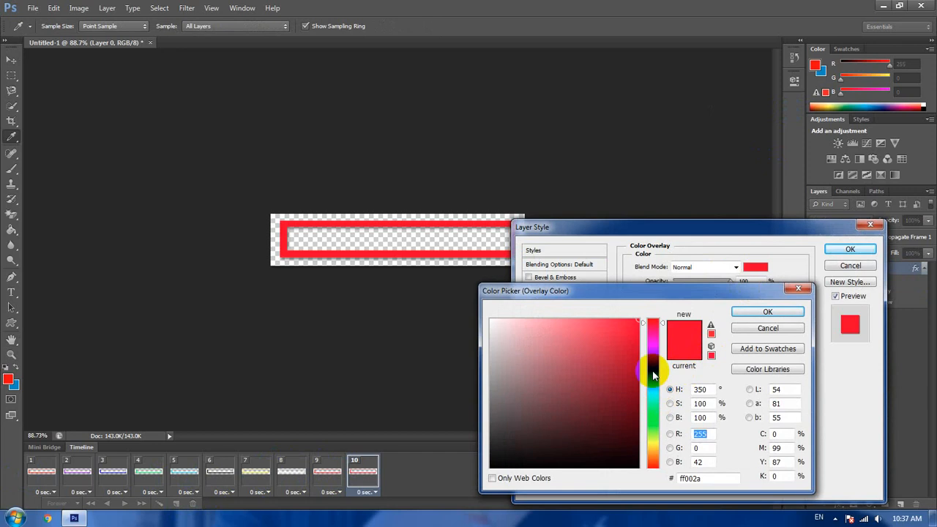
click(653, 387)
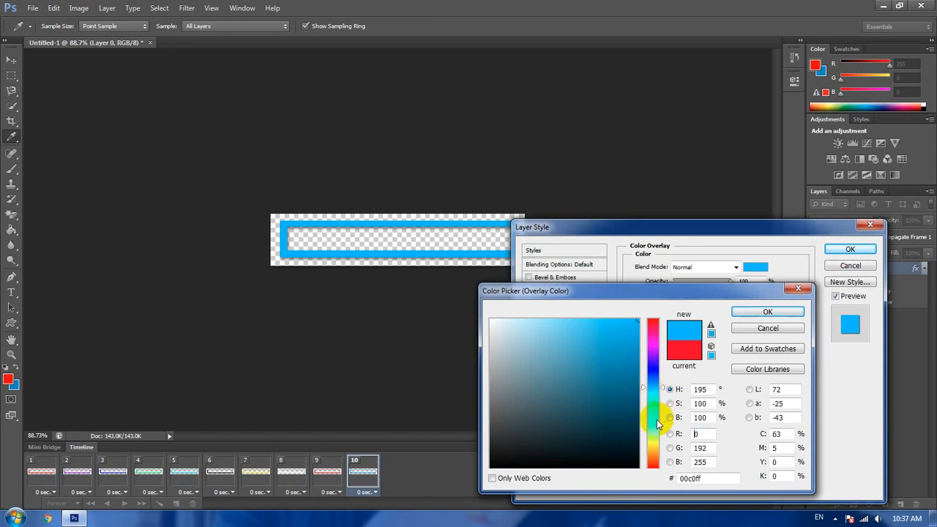
click(654, 367)
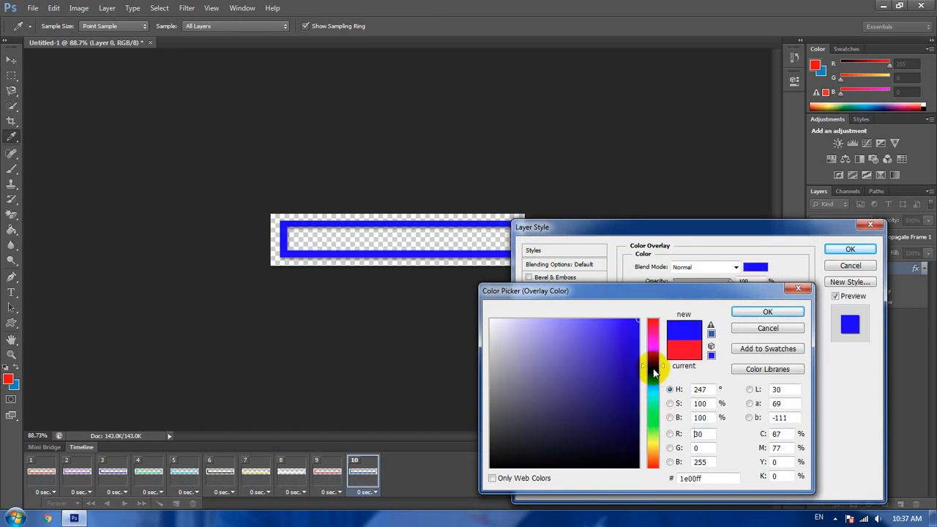
click(745, 311)
click(848, 248)
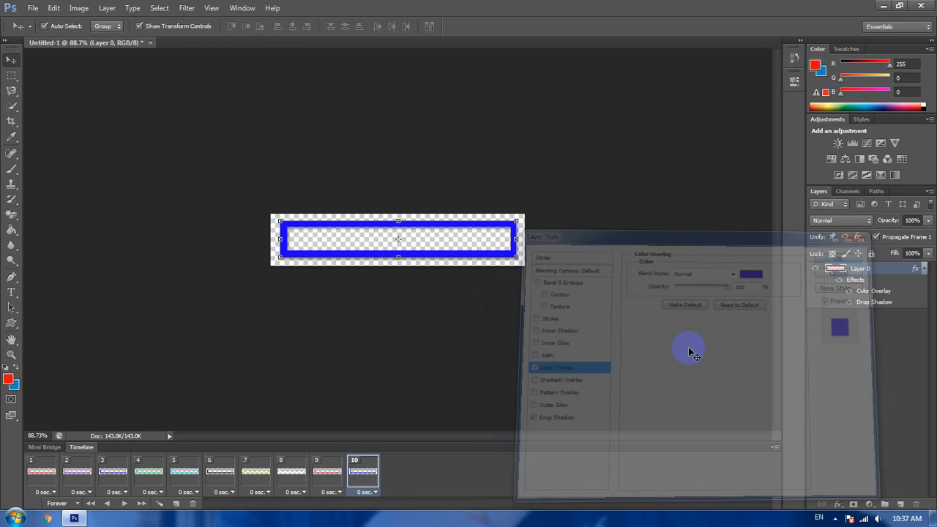
click(658, 359)
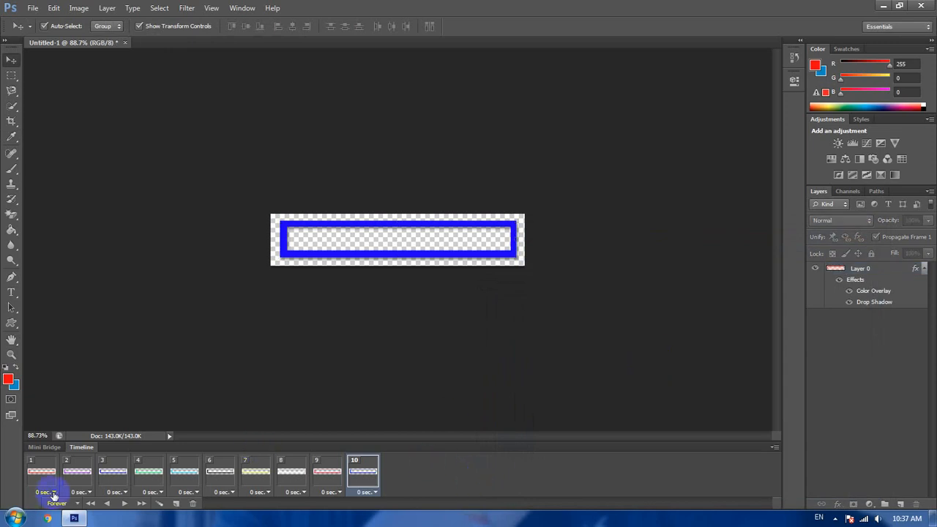
- Play the ten-frame animation to preview the full color sequence, and stop it
click(126, 504)
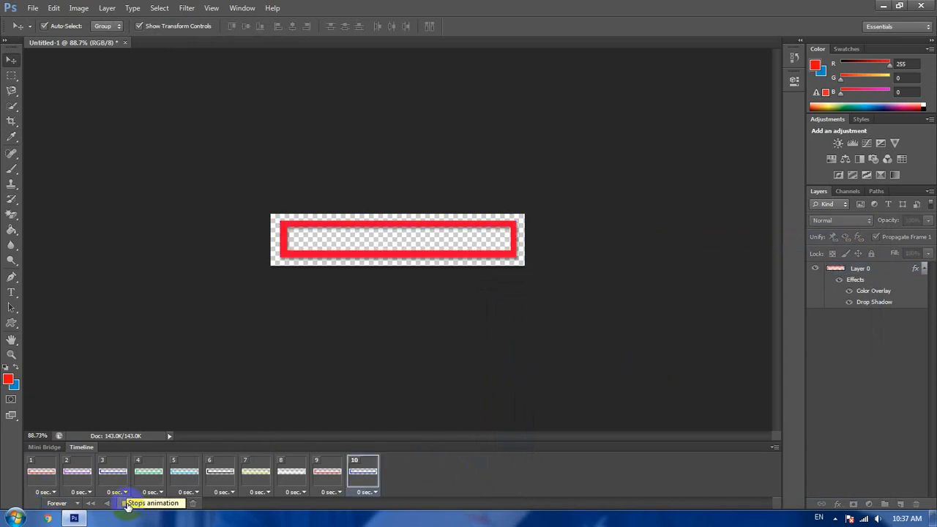
click(125, 504)
click(499, 375)
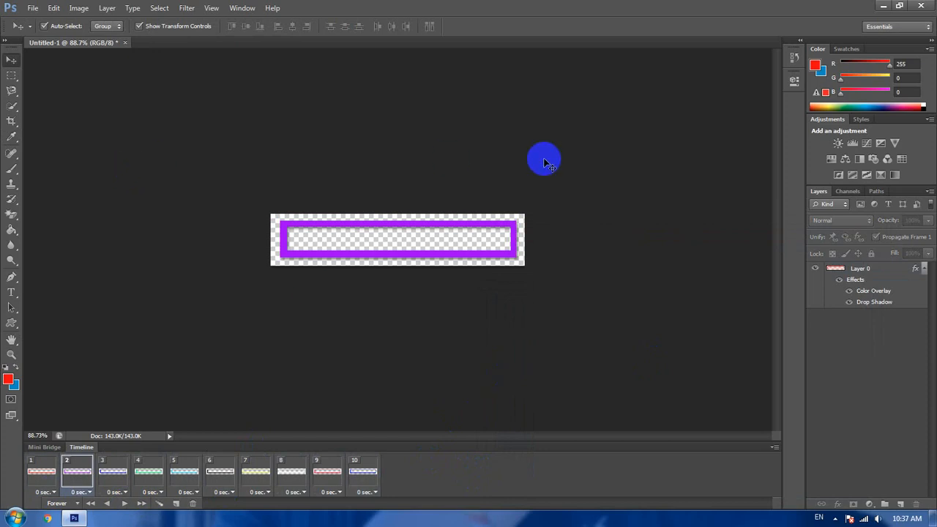
- Export the animation with Save for Web as a GIF, saving it to the Desktop as Untitled-1 with the Images Only format
click(35, 8)
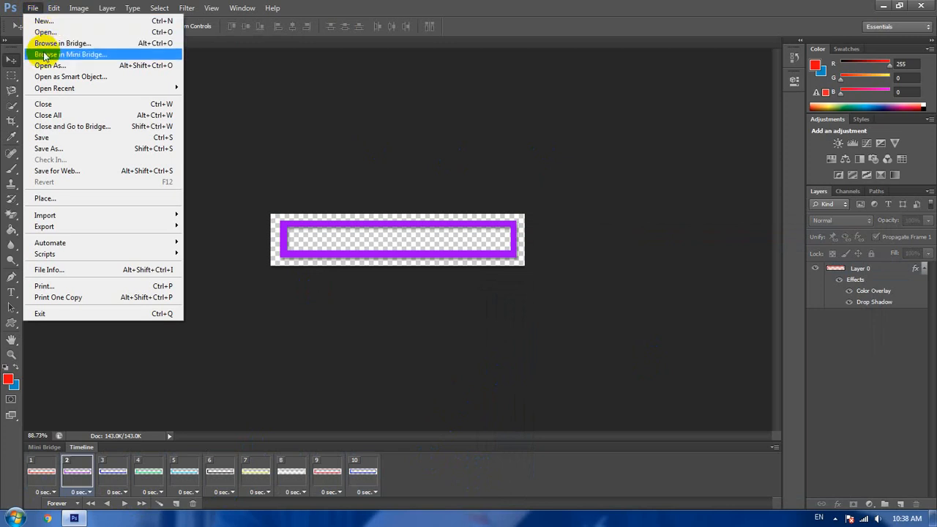
click(89, 174)
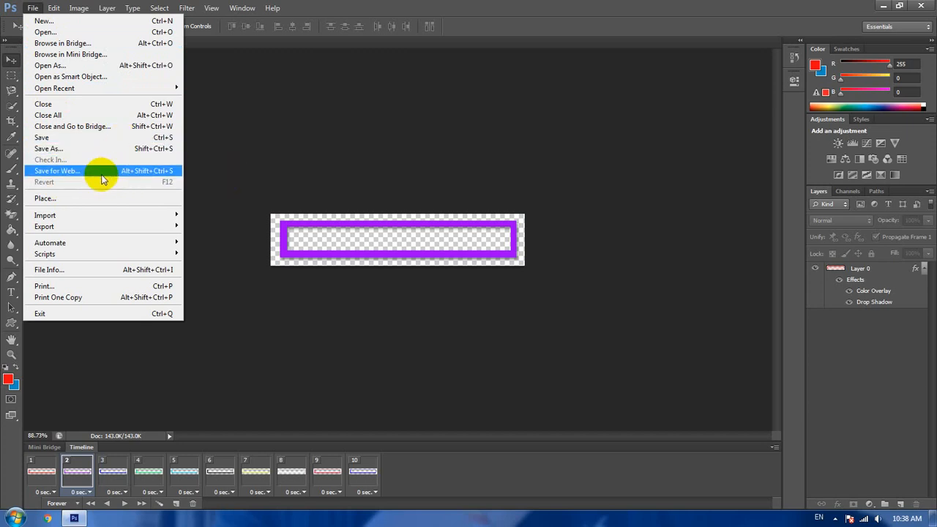
click(148, 175)
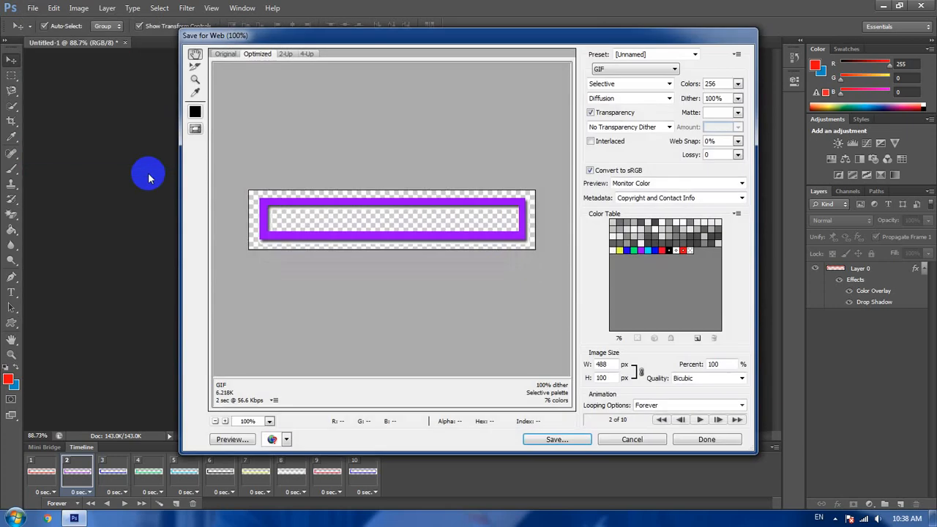
click(666, 71)
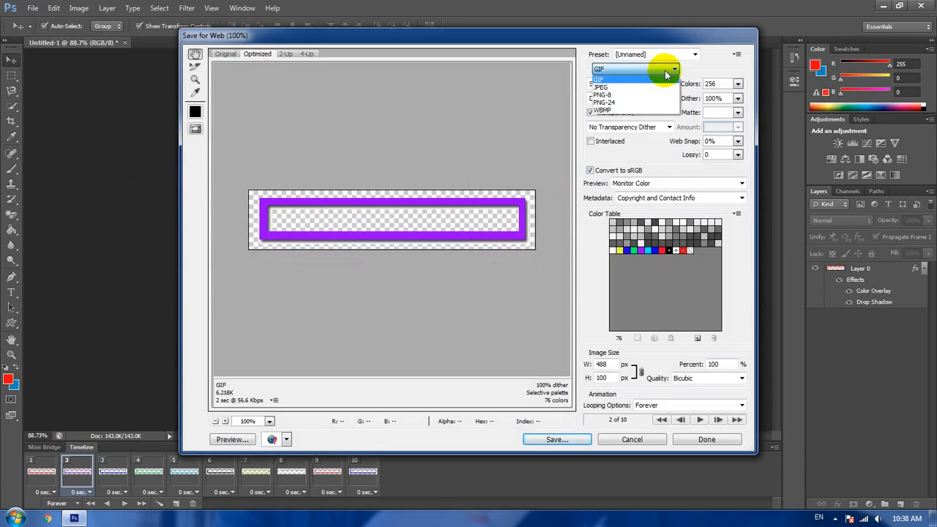
click(634, 79)
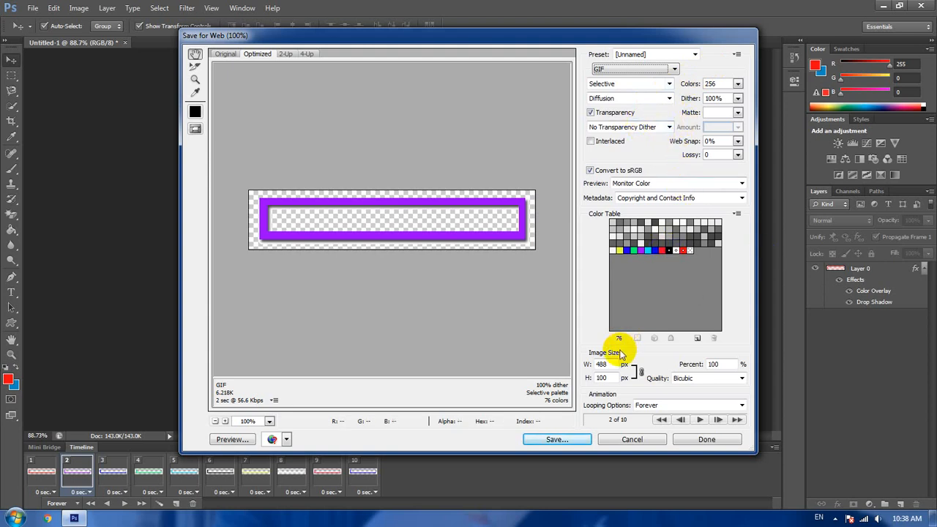
click(583, 443)
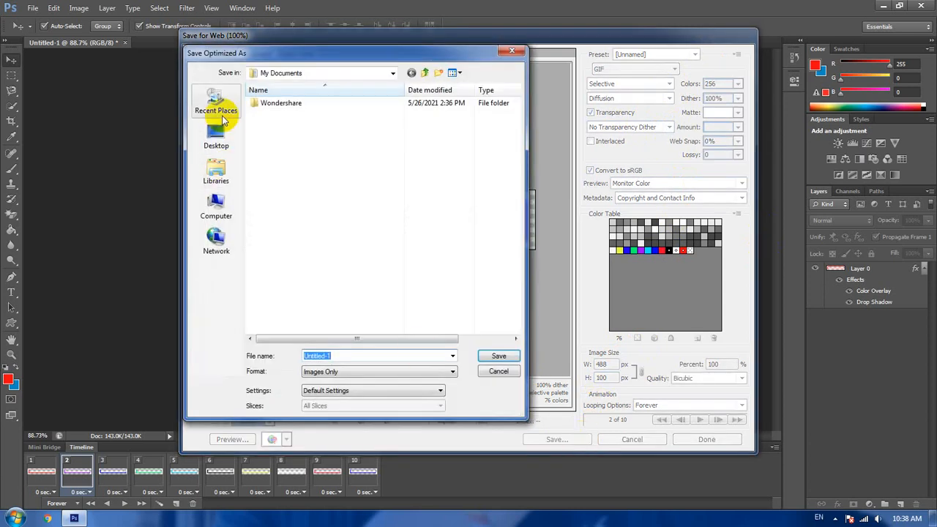
click(220, 145)
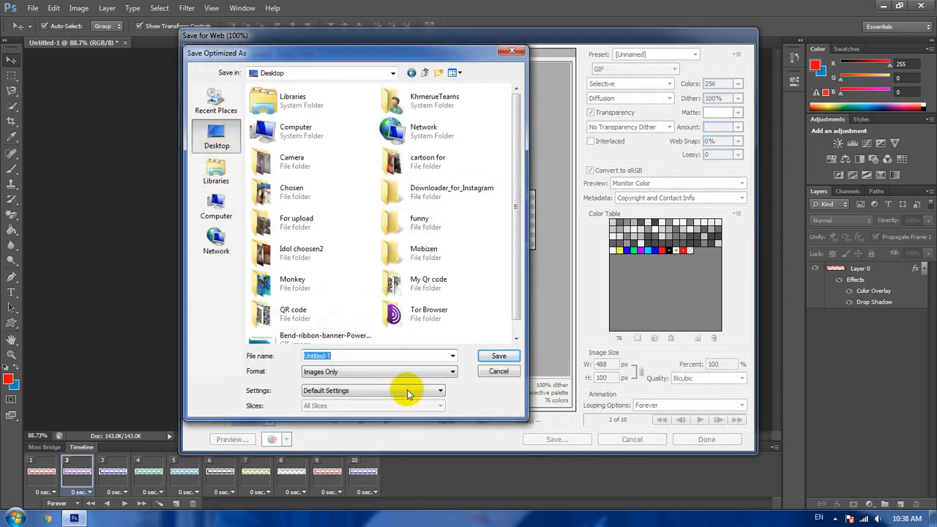
click(495, 357)
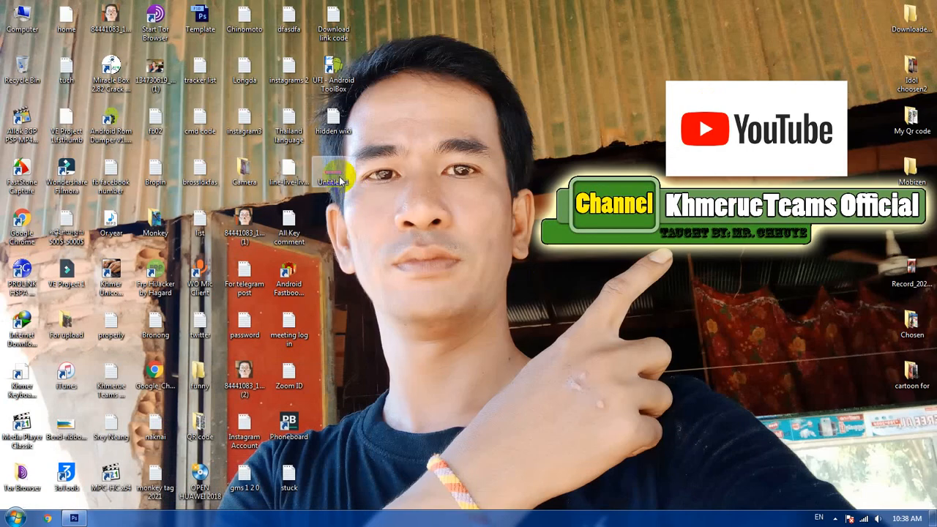
- Switch to the Windows desktop and move the exported Untitled-1 GIF to the free area beside the channel banner
drag(333, 172, 600, 176)
click(592, 267)
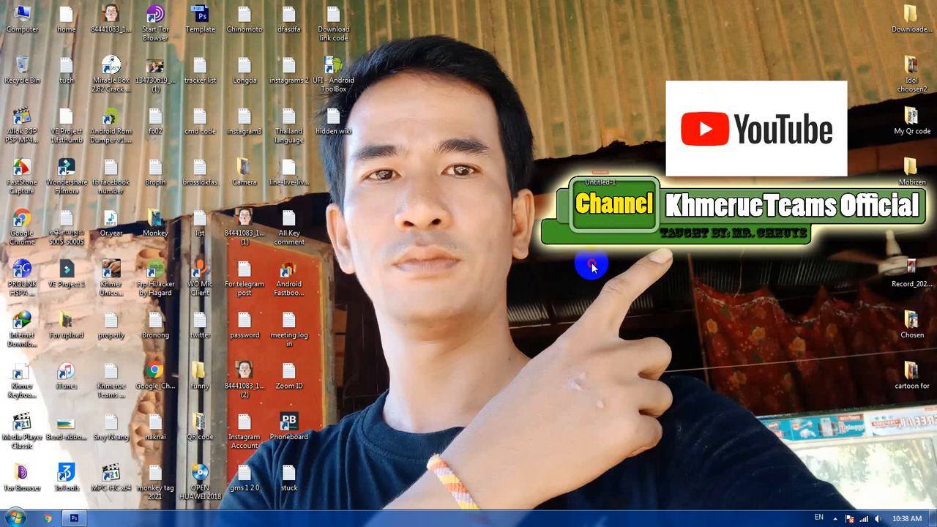
click(686, 173)
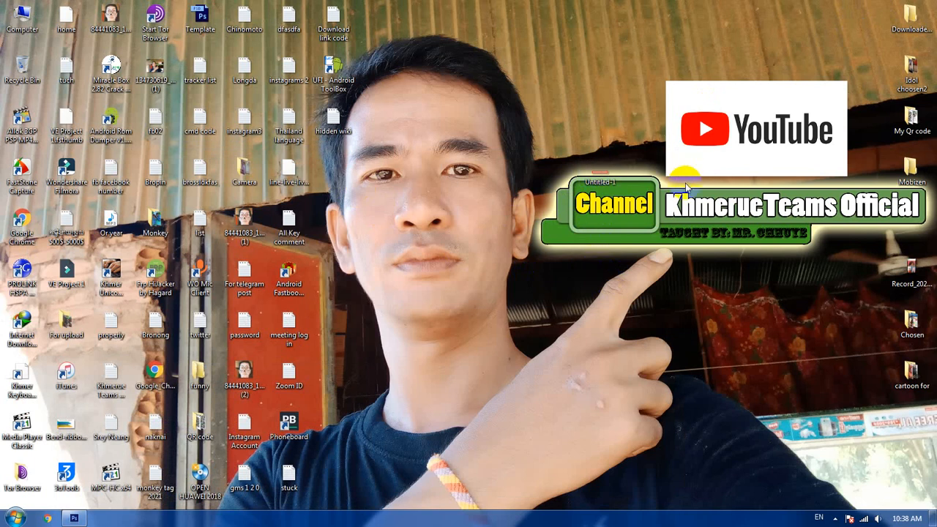
- Open the Untitled-1 GIF in Internet Explorer to watch the frame's color animation, and close the browser
click(605, 174)
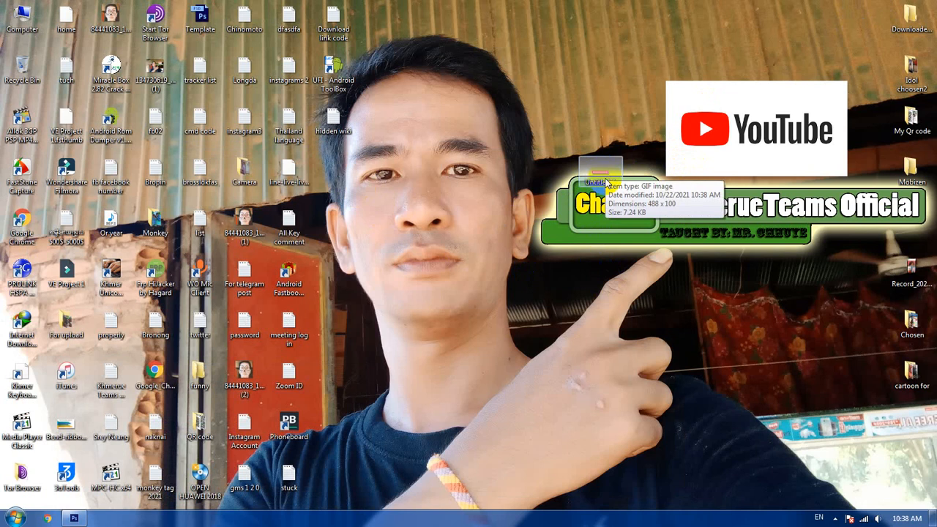
right_click(606, 178)
click(621, 187)
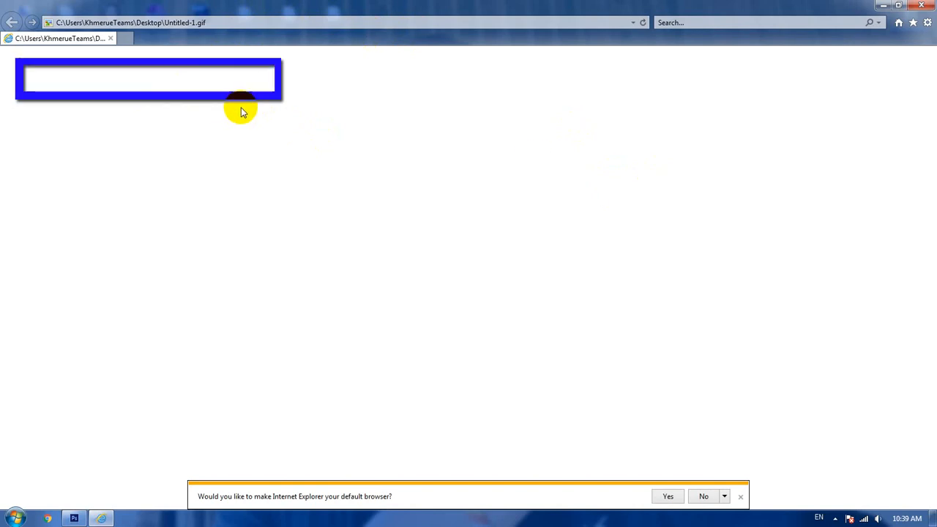
click(926, 3)
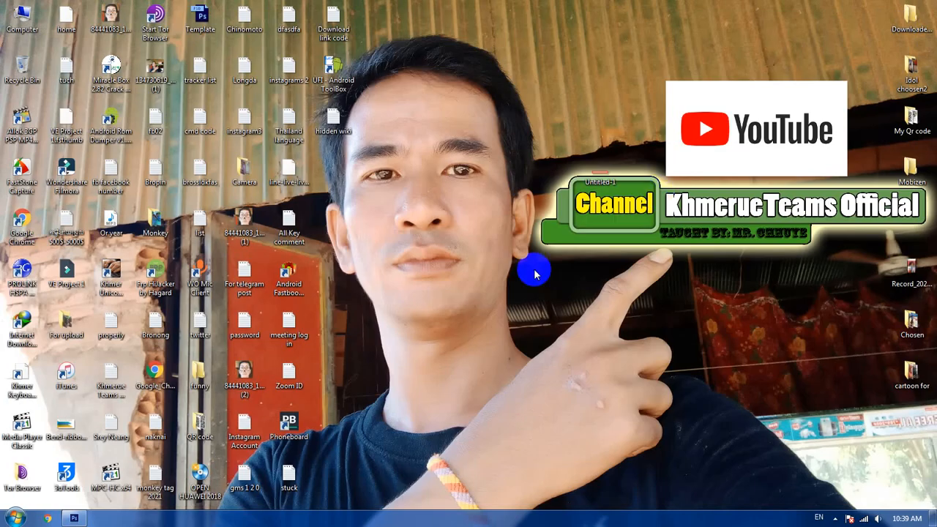
- Move the Untitled-1 GIF on the desktop next to the existing shortcut columns, and refresh the desktop
drag(602, 164, 379, 268)
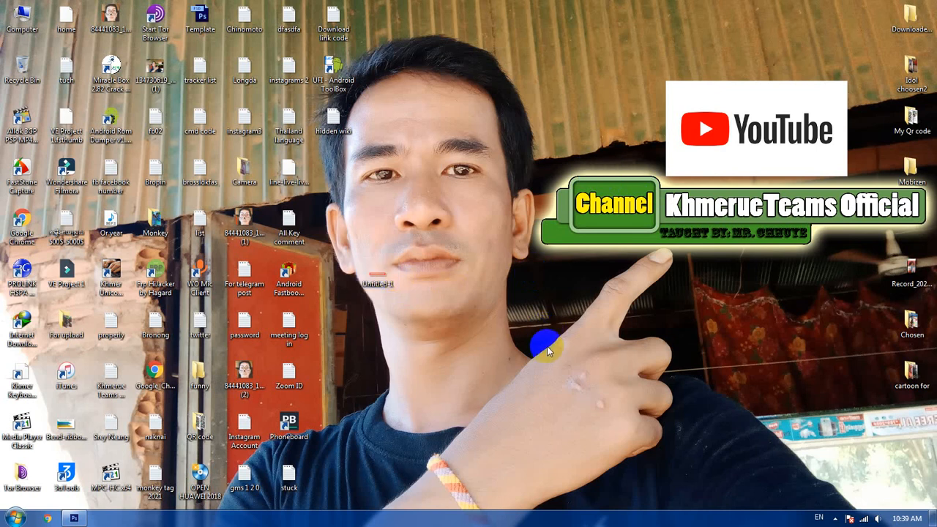
right_click(573, 238)
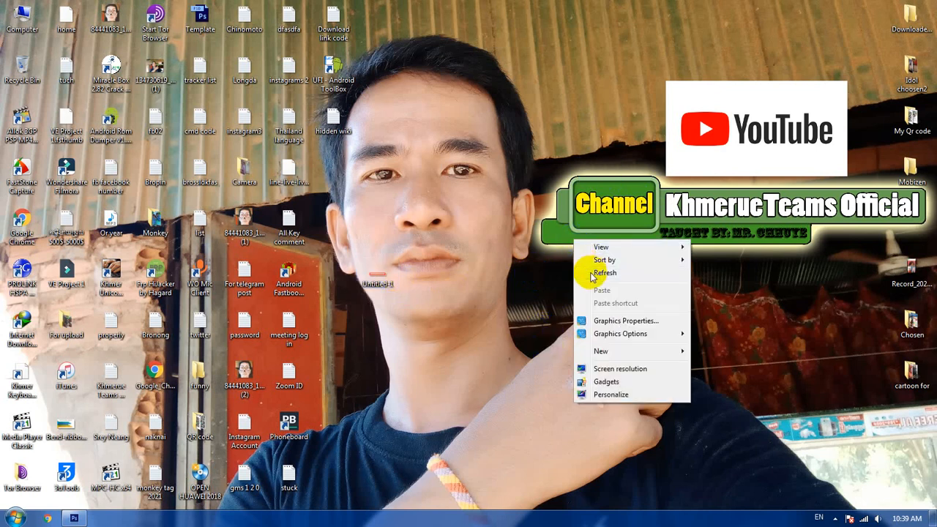
click(590, 272)
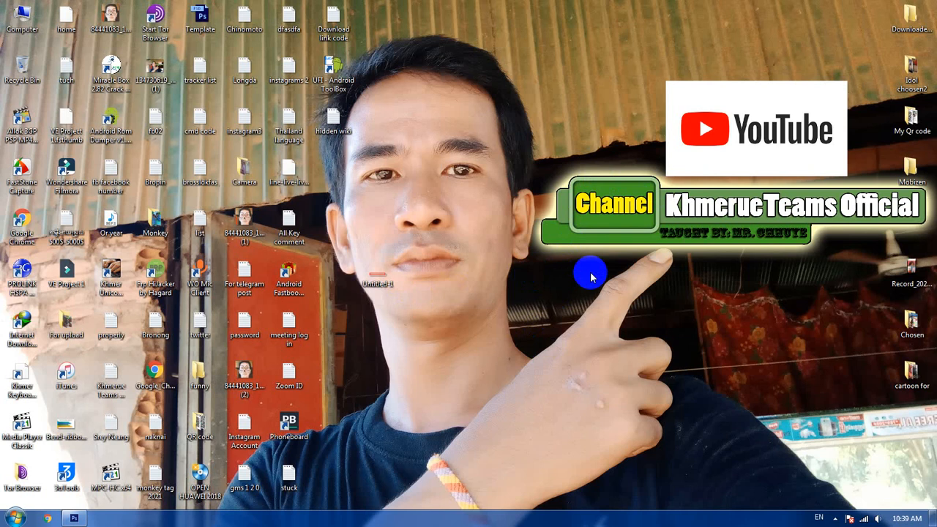